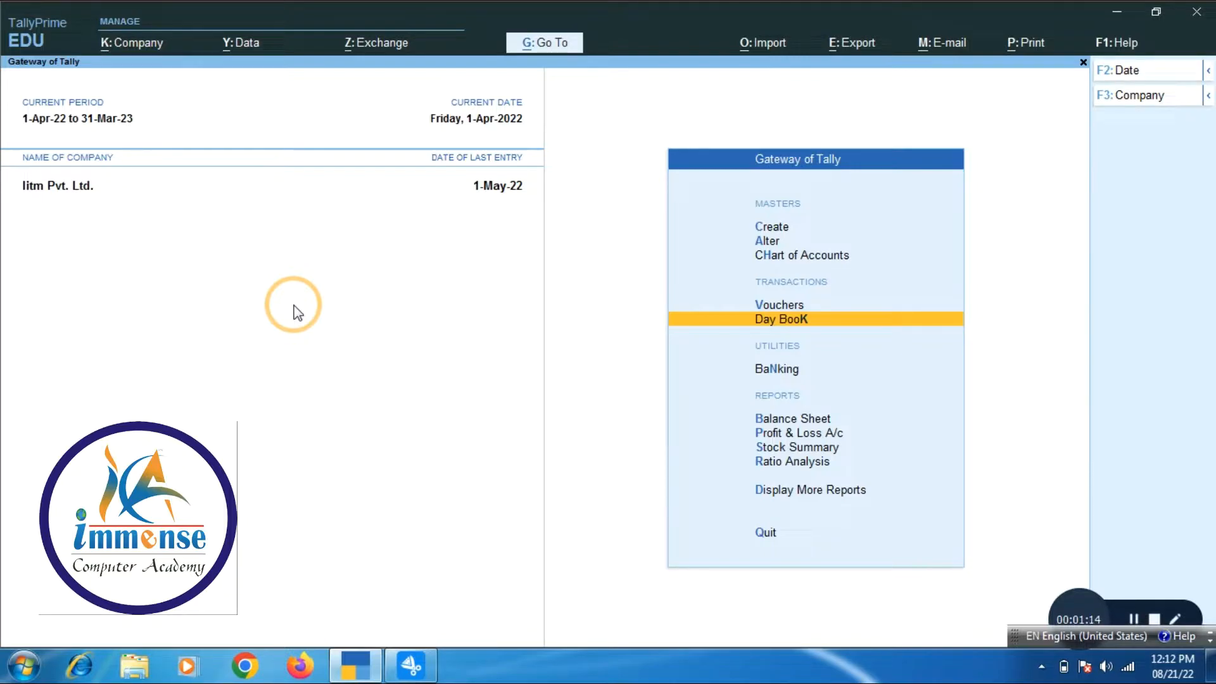
Step: Start a purchase voucher with Jay Computer as the party account and Purchase as the purchase ledger
key(Up)
key(Return)
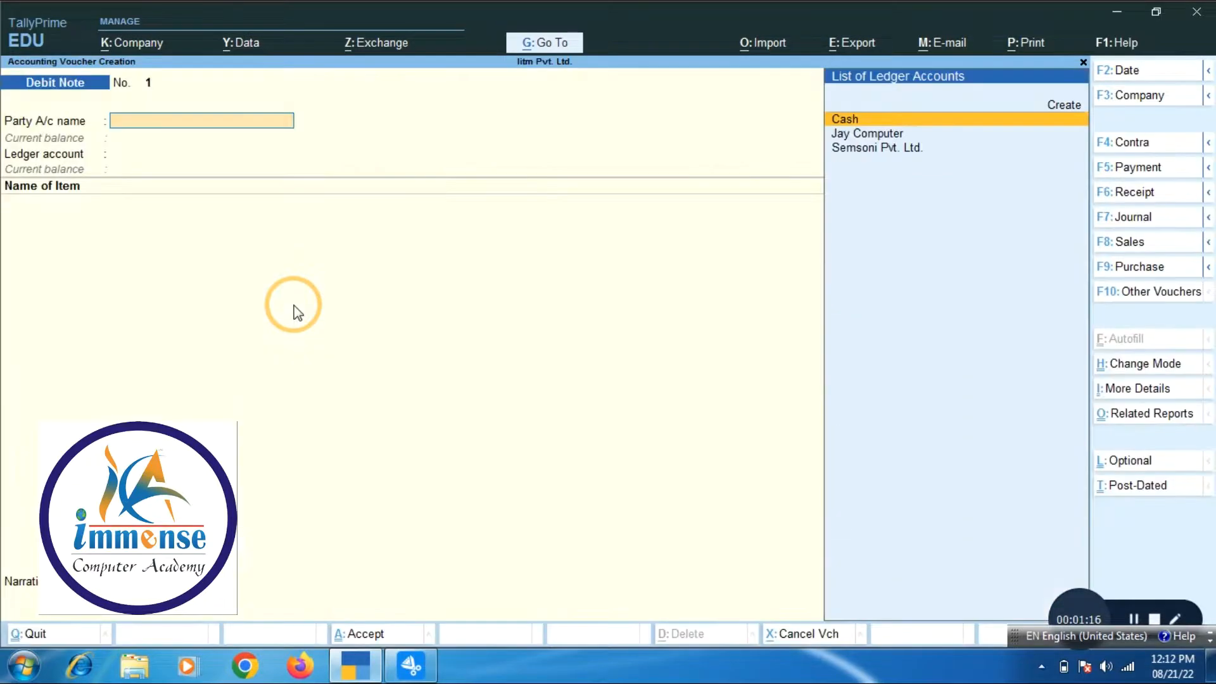
key(F9)
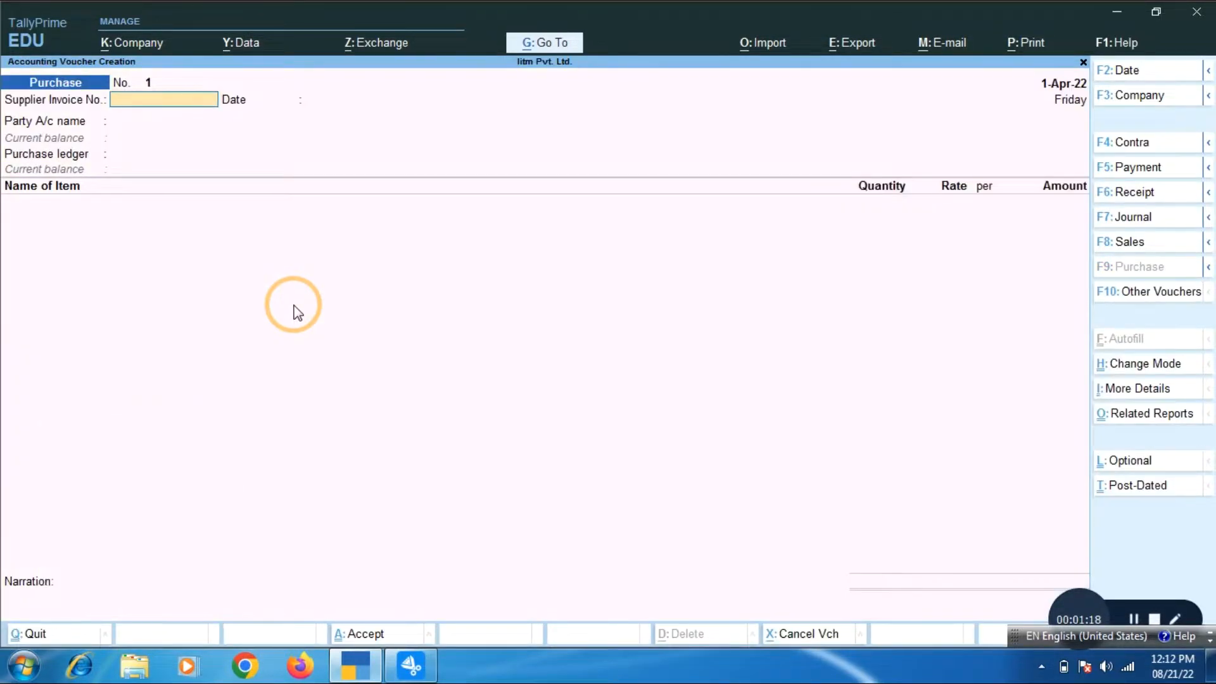
key(Return)
key(Return)
key(Down)
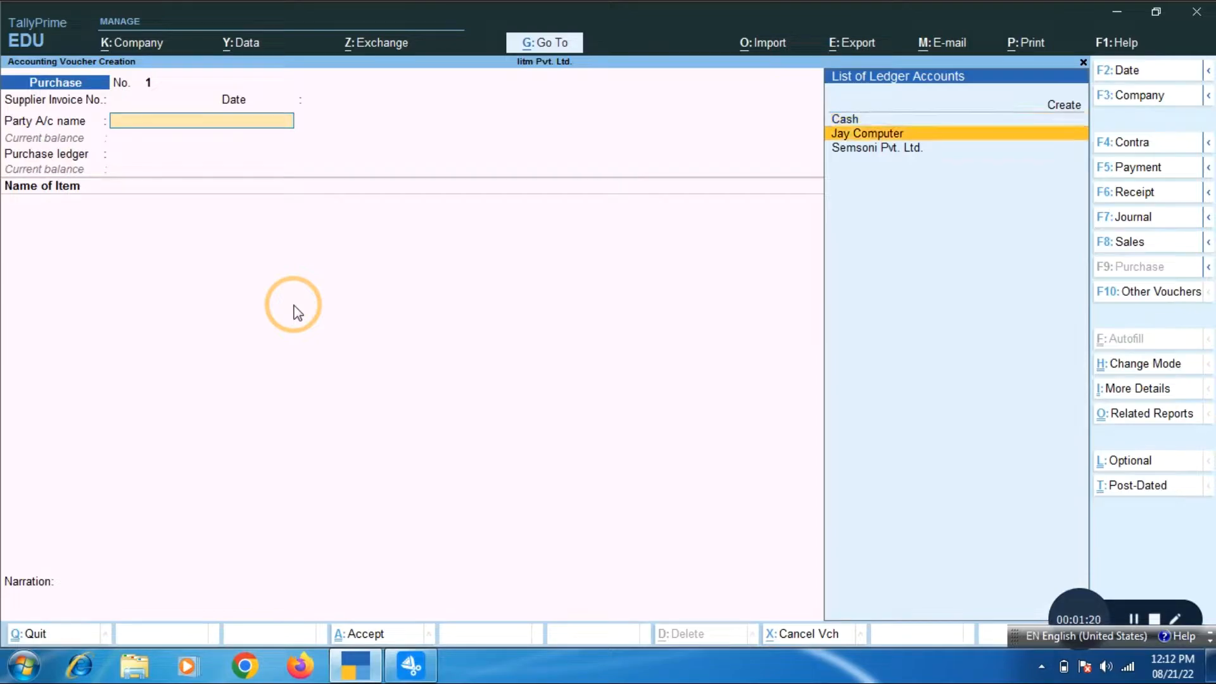
key(Return)
key(ctrl+a)
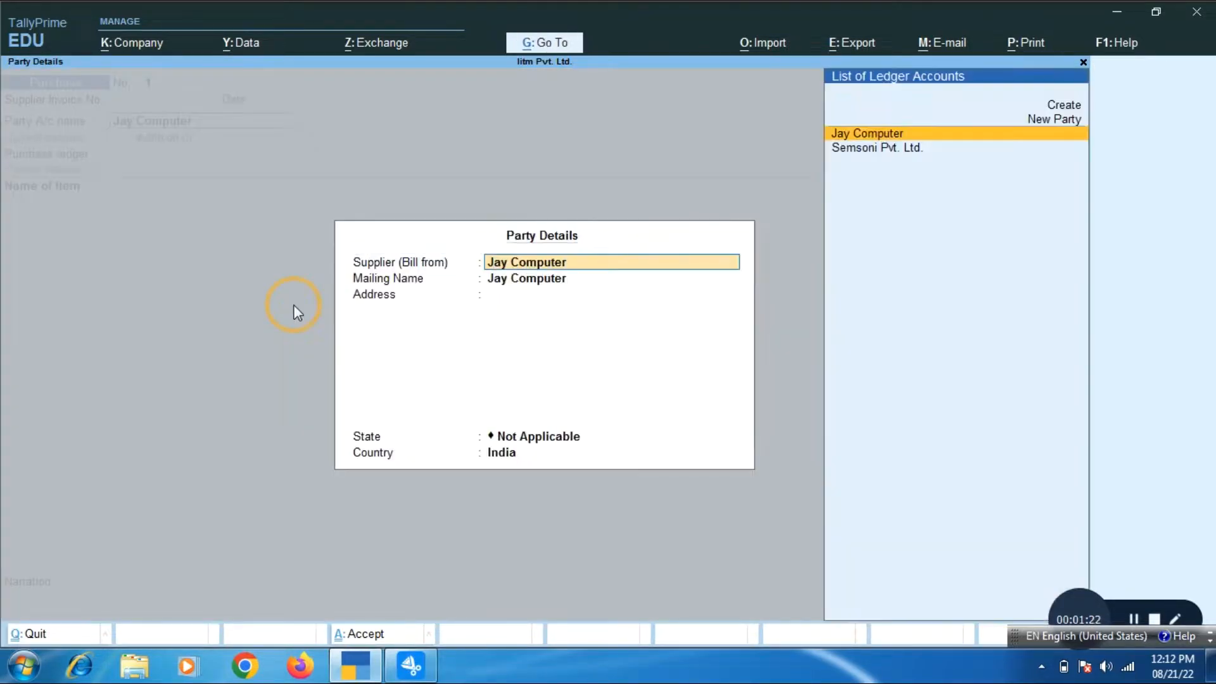
key(ctrl+a)
key(Return)
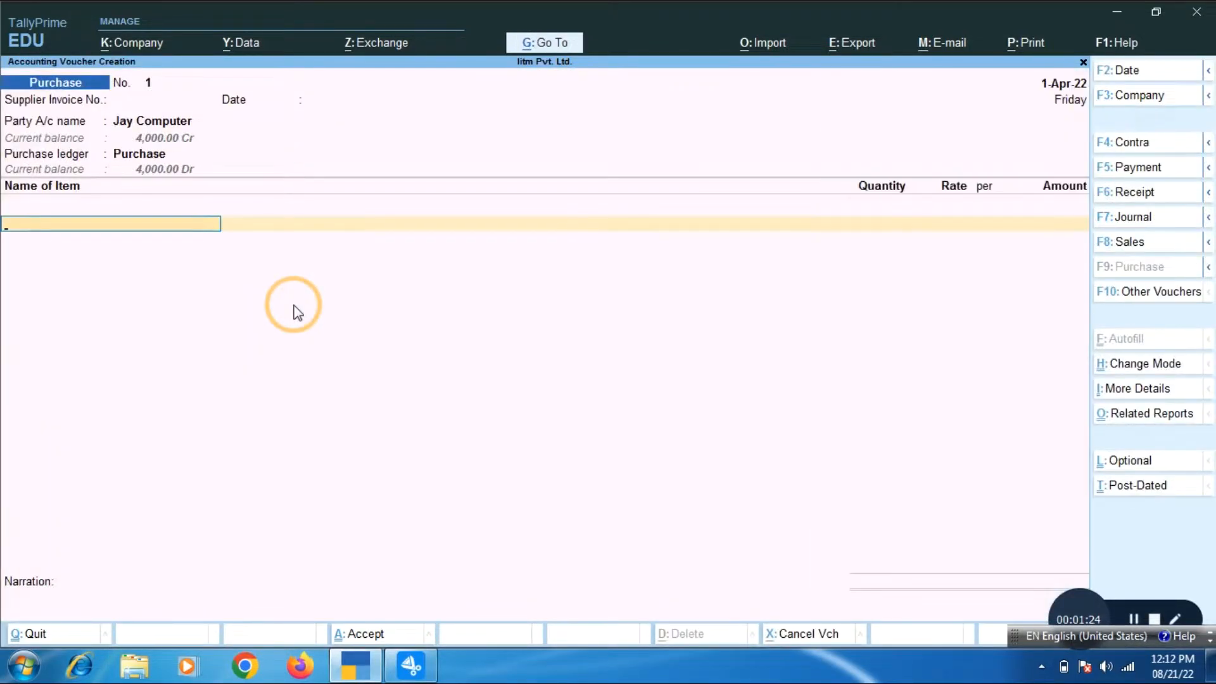
Step: Add Hp Otical Mouse to the purchase voucher with a quantity of 50 pcs at a rate of 400
key(Down)
key(Up)
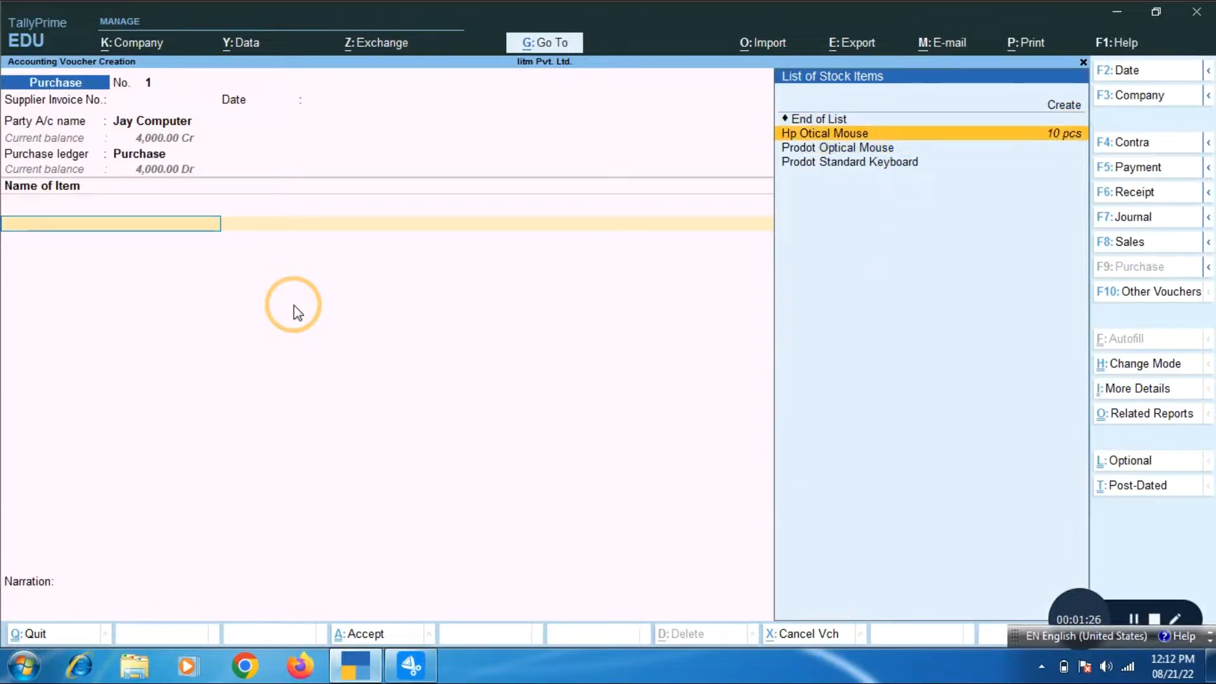
key(Return)
text(1)
key(BackSpace)
text(50)
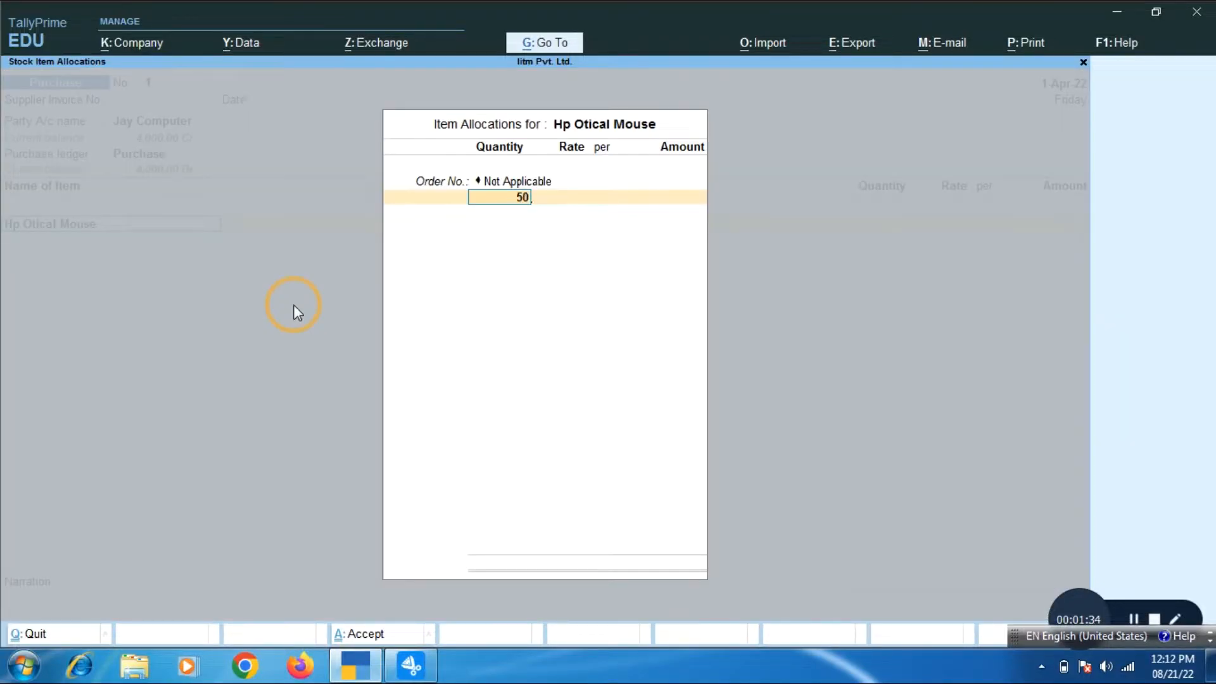
key(Return)
text(400)
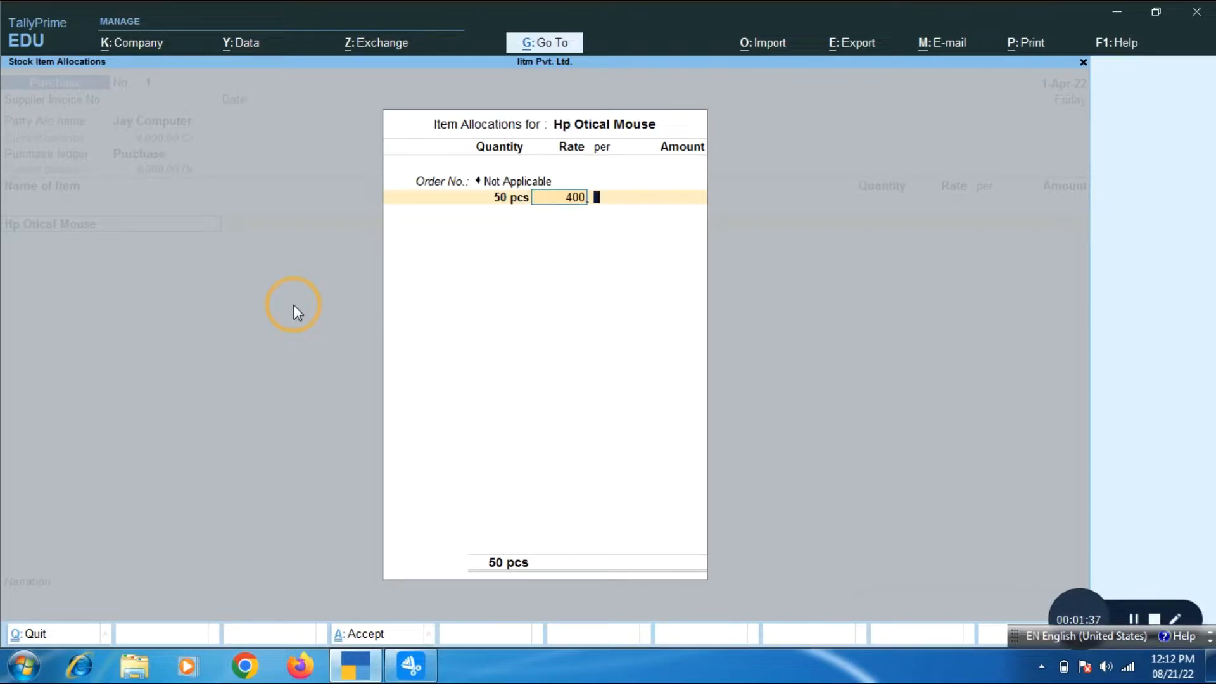
key(Return)
key(Return)
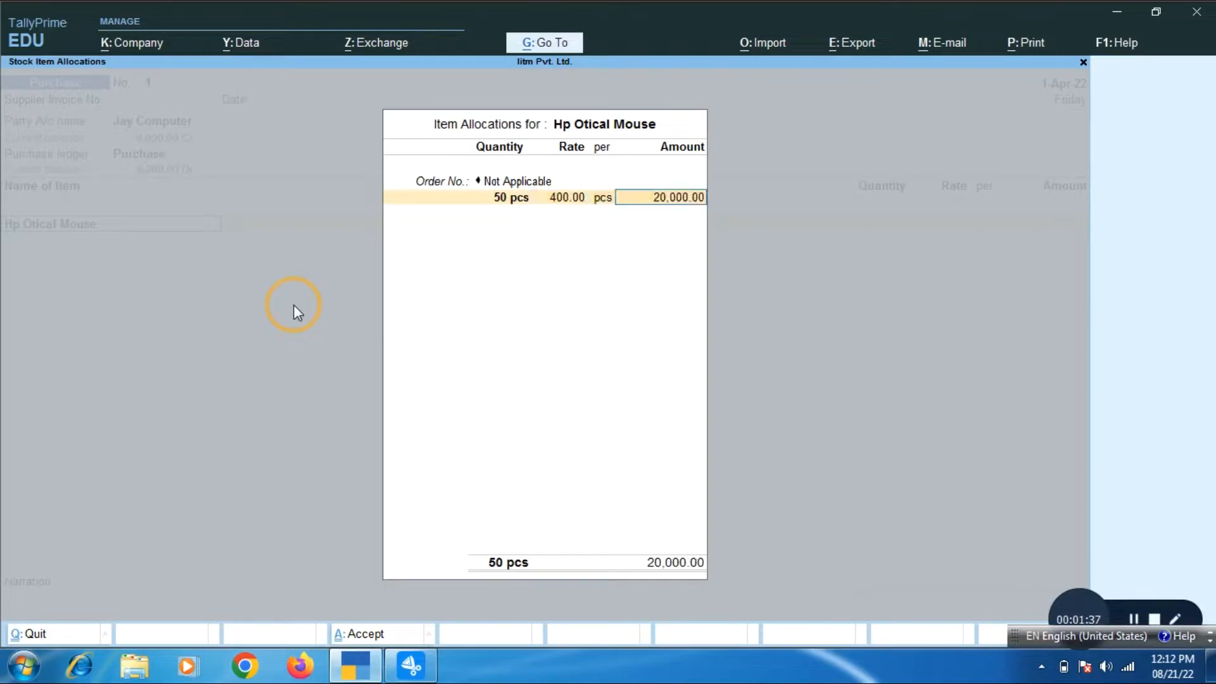
Step: Finish the item allocation and save the purchase voucher without a narration
key(Return)
key(Return)
key(Return)
key(Return)
key(Return)
key(Return)
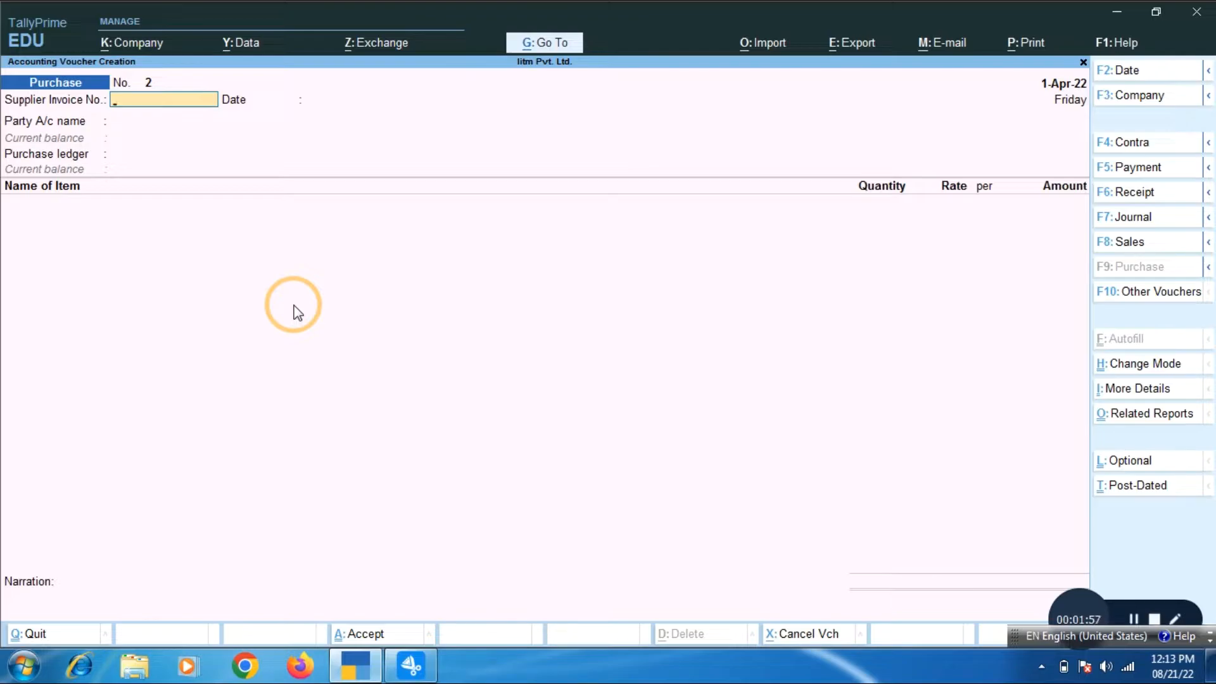
Step: Leave voucher entry and open the list of ledgers in the Chart of Accounts
key(Escape)
key(Return)
key(Up)
key(Up)
key(Down)
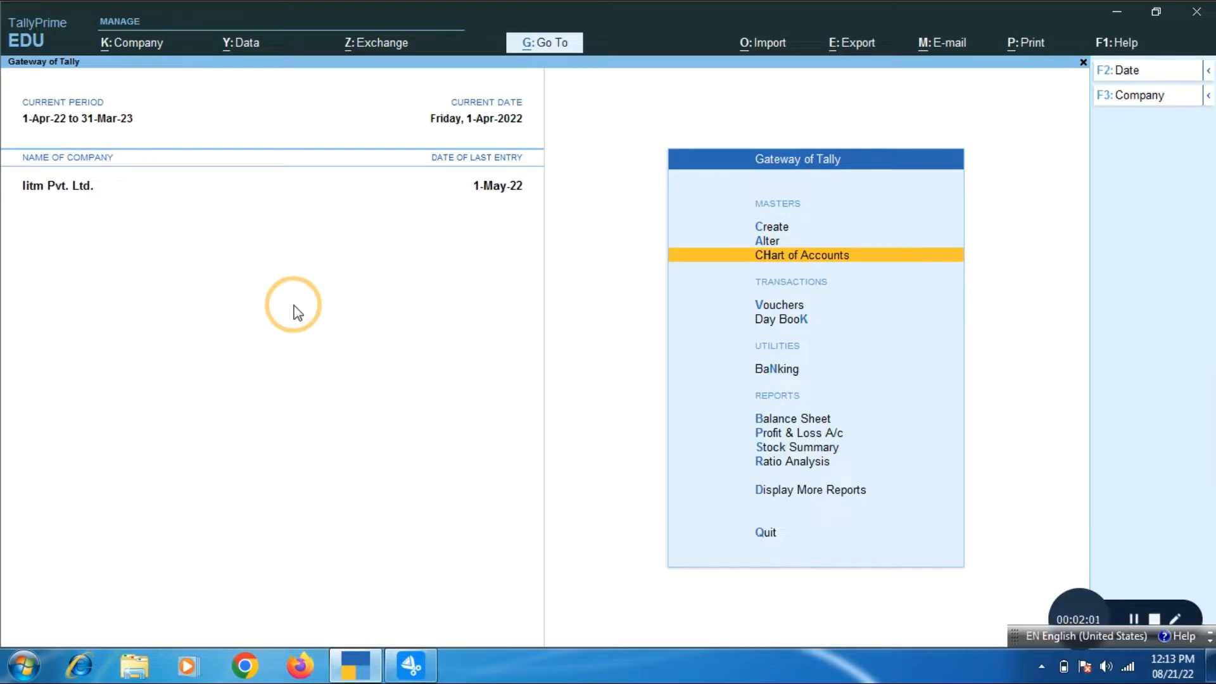
key(Return)
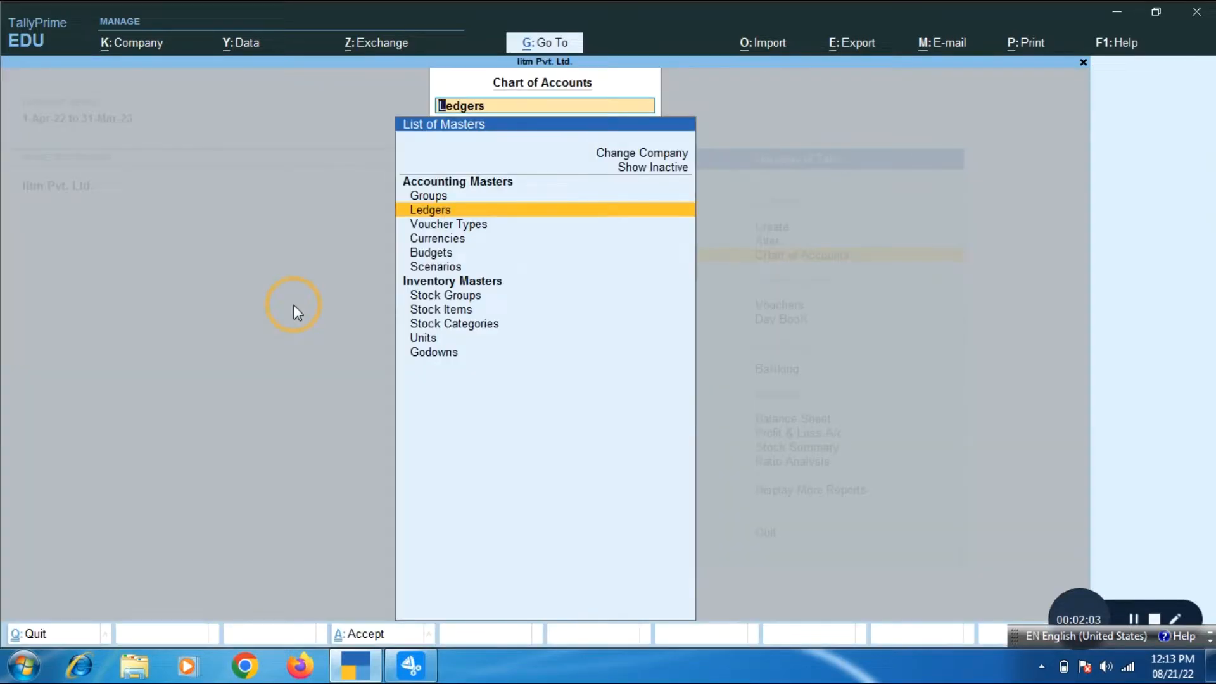
key(Return)
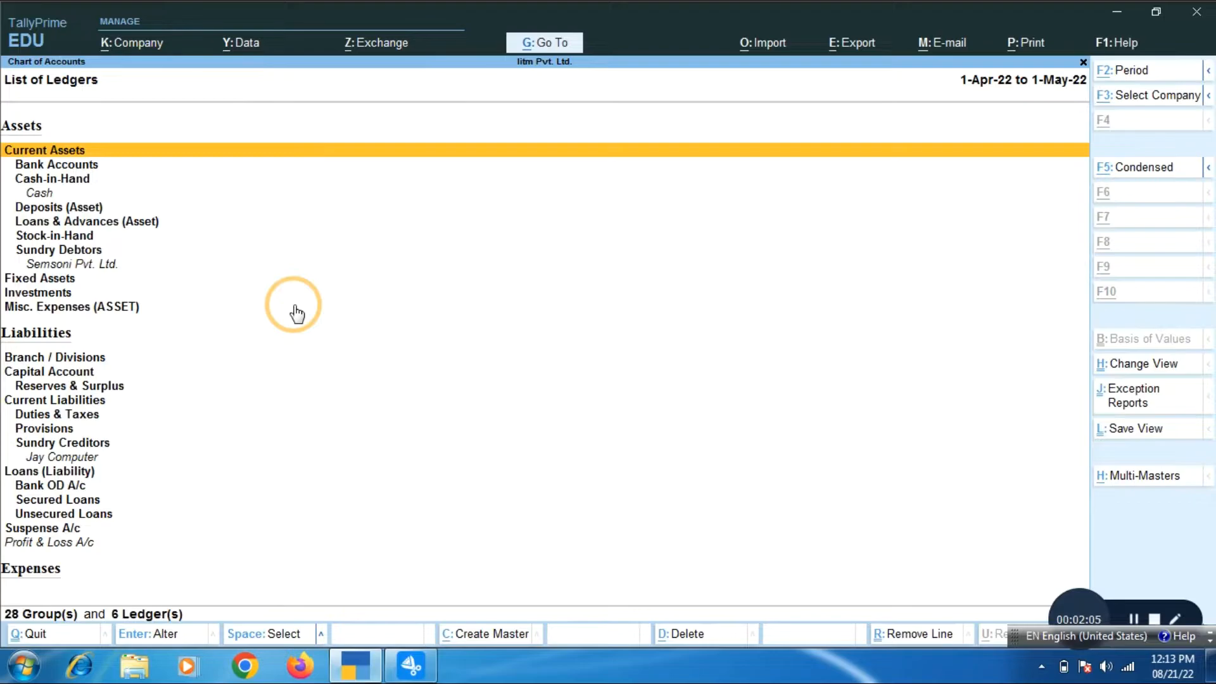
Step: Review the company's ledgers in multi-ledger alteration for All Items, and return to the Gateway of Tally
key(alt+h)
key(Return)
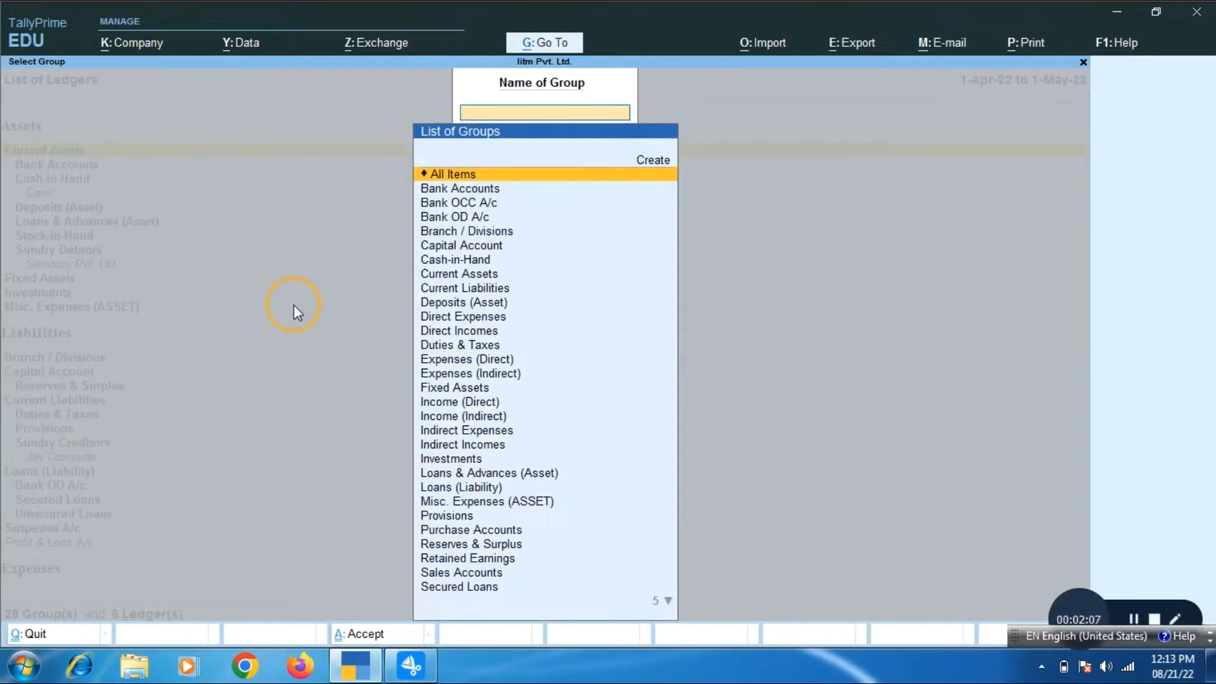
key(Return)
key(Down)
key(Down)
key(Down)
key(Down)
key(Down)
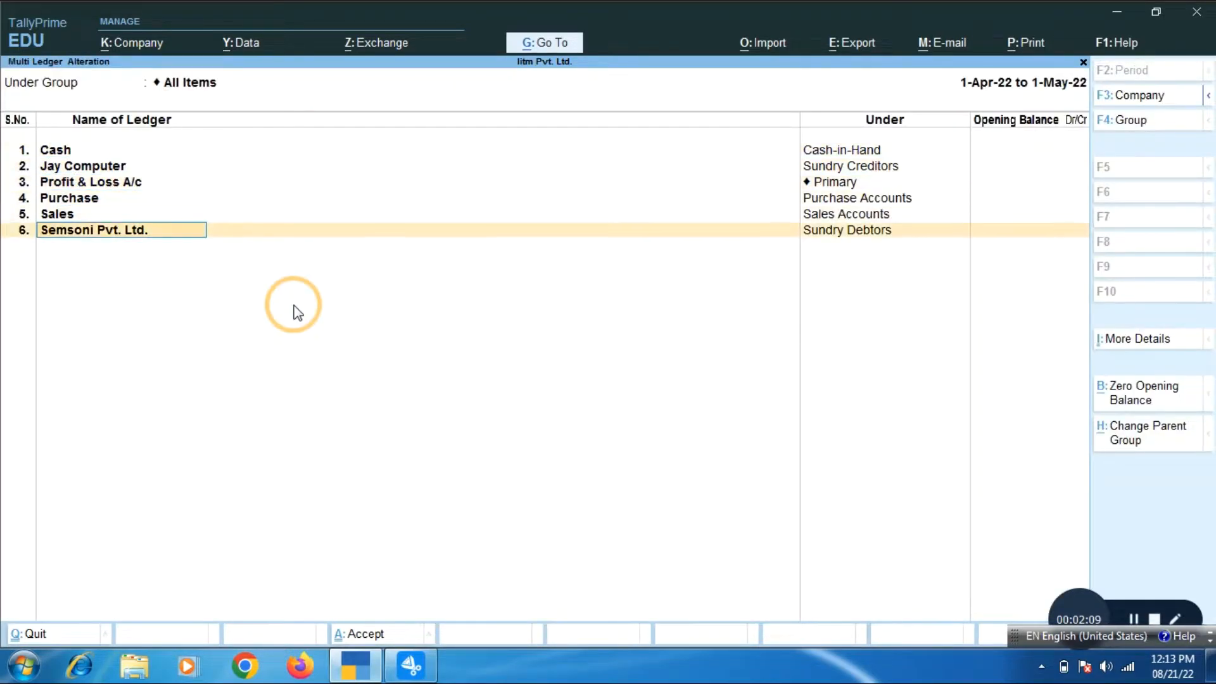
key(Down)
key(ctrl+a)
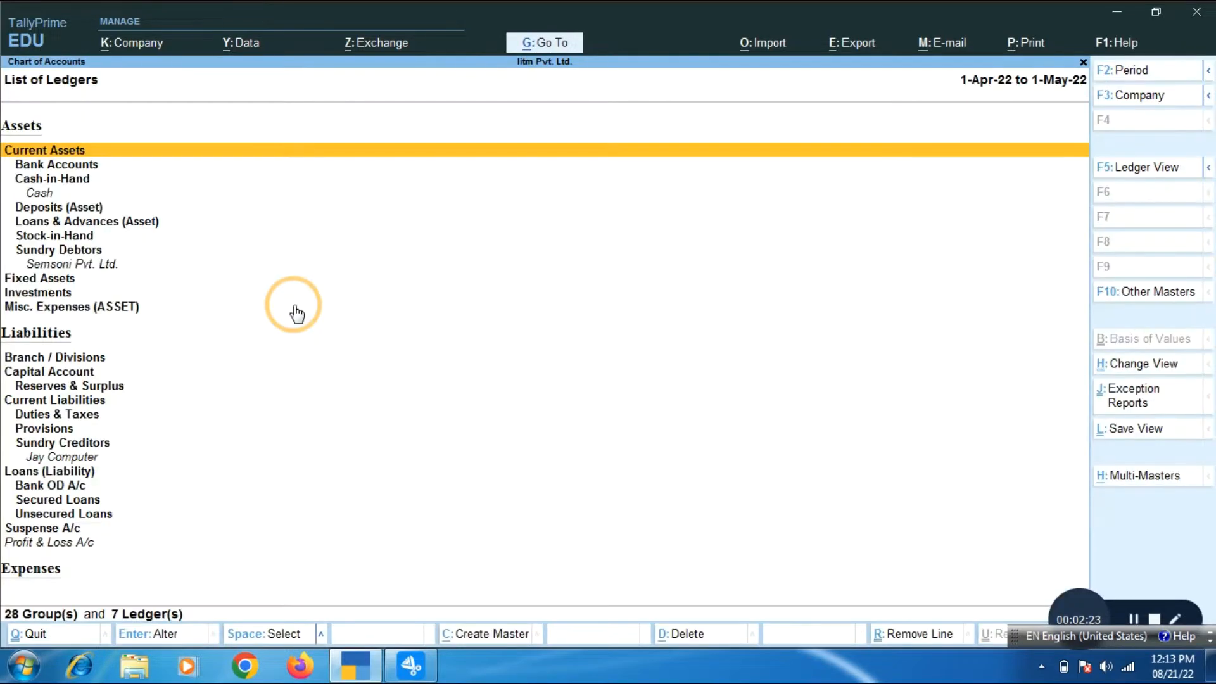
key(Escape)
Step: Open the list of voucher types from voucher entry and show the inactive types
key(Down)
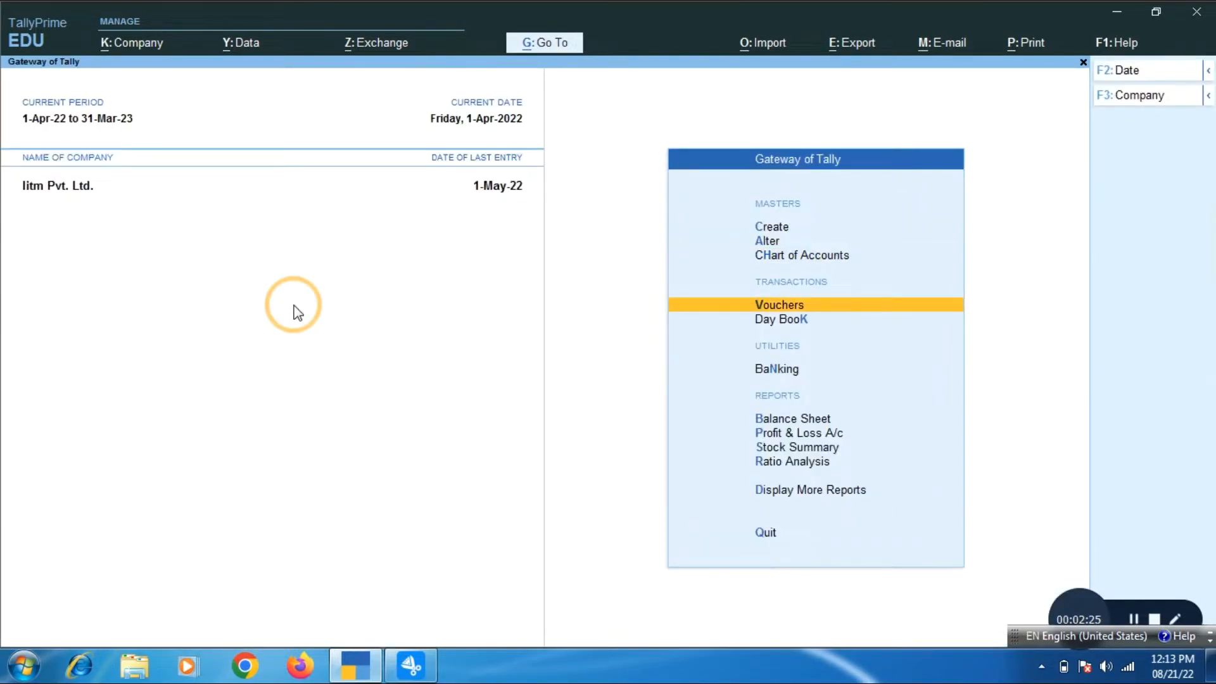
key(Return)
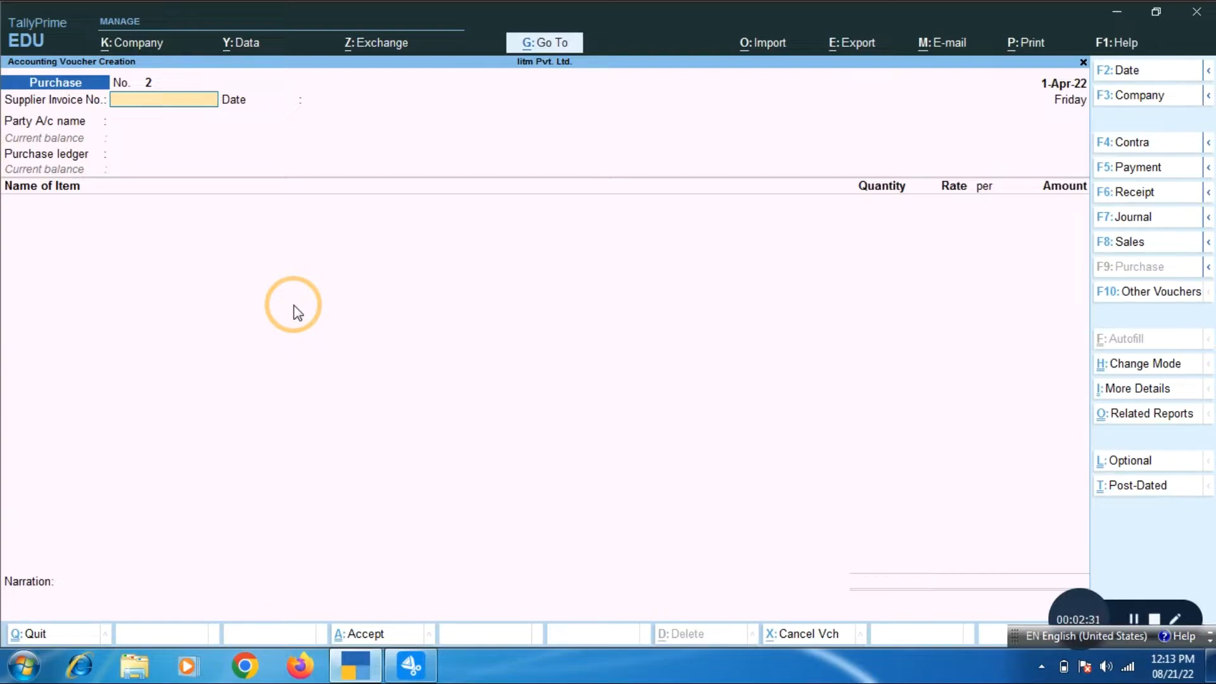
key(F10)
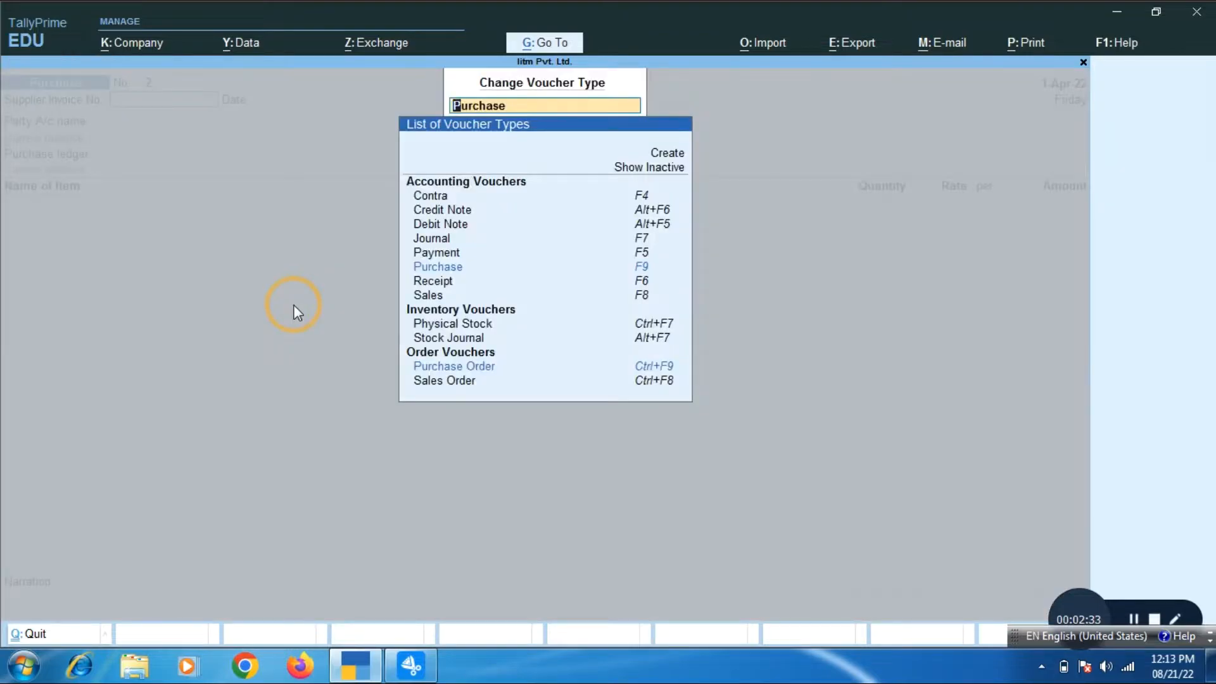
key(Up)
key(Up)
key(Up)
key(Up)
key(Up)
key(Up)
key(Up)
key(Up)
key(Up)
key(Up)
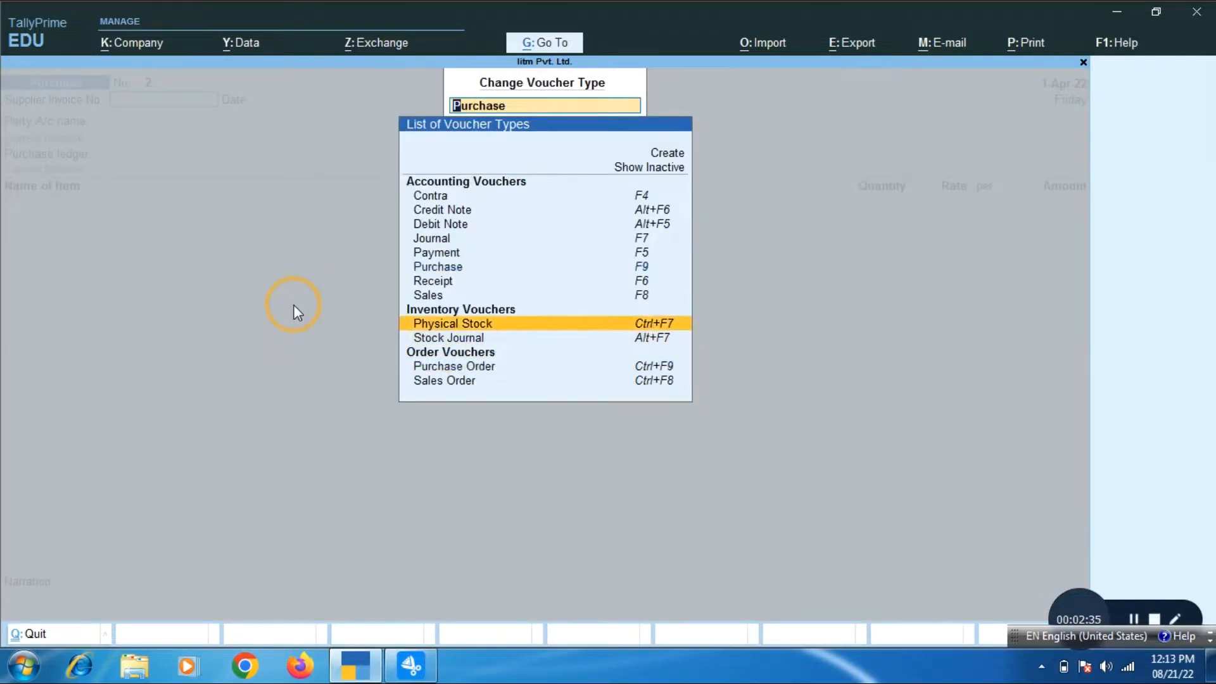
key(Up)
key(Up)
key(Up)
key(Up)
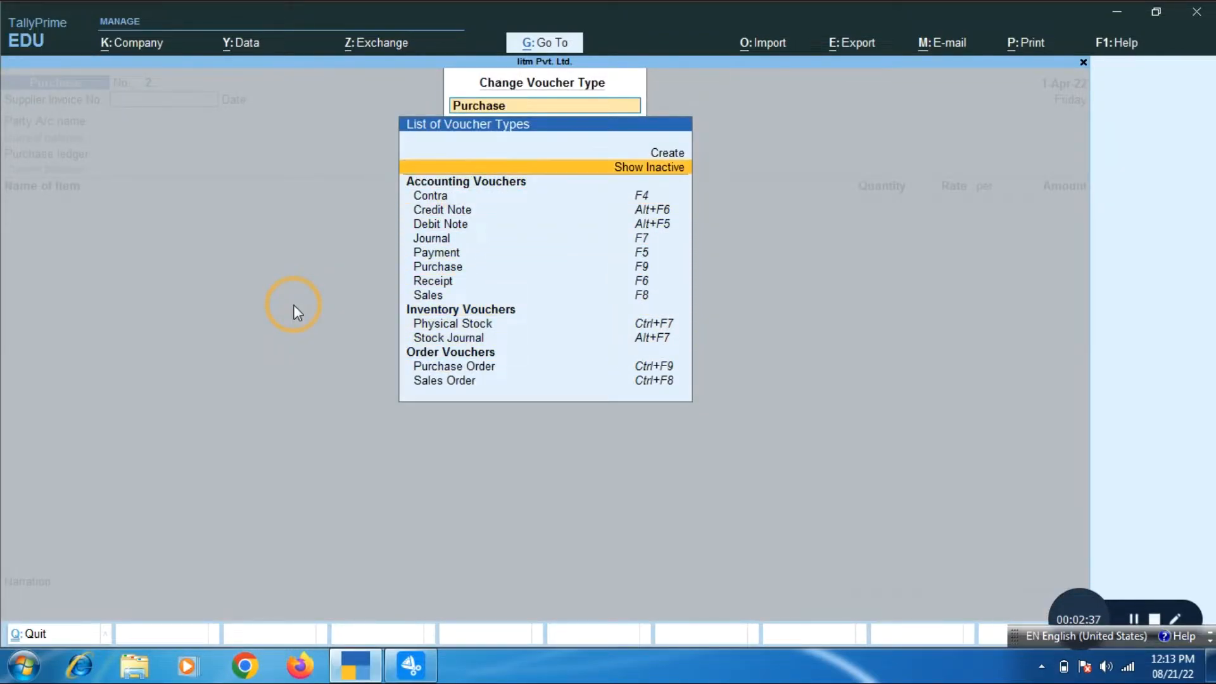
key(Return)
Step: Choose the inactive Rejections Out voucher type and activate it
key(Down)
key(Down)
key(Down)
key(Down)
key(Down)
key(Down)
key(Down)
key(Down)
key(Down)
key(Down)
key(Down)
key(Down)
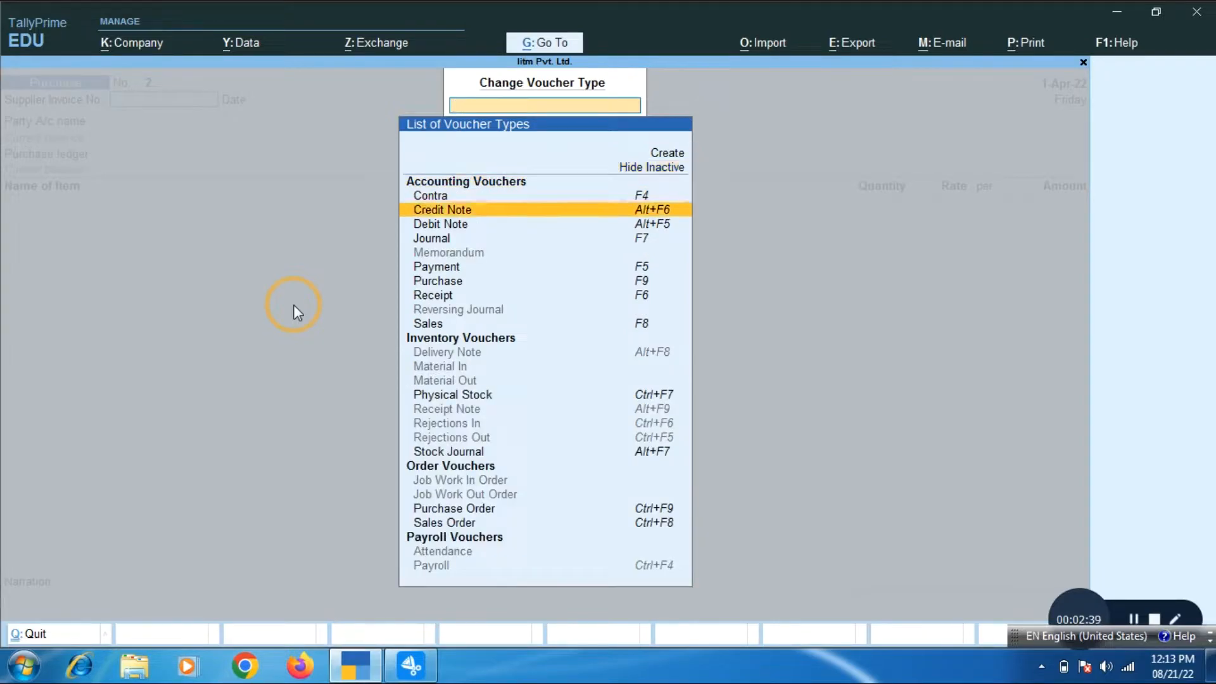
key(Down)
key(Down)
key(Down)
key(Down)
key(Down)
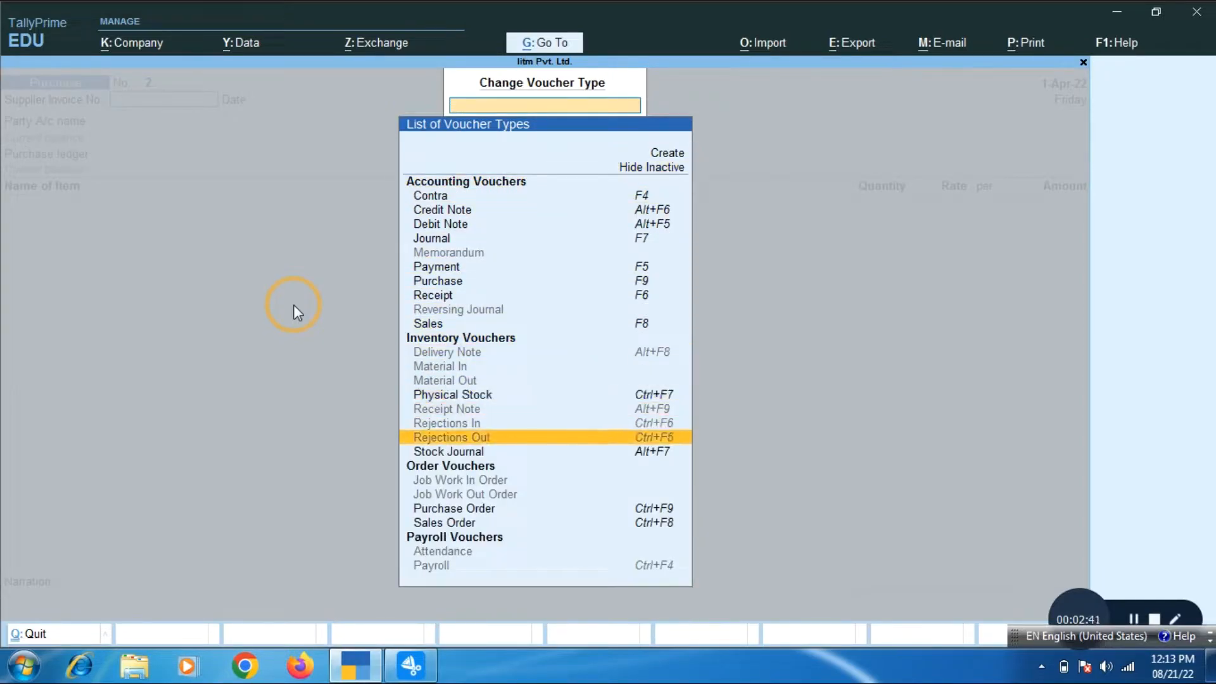
key(Return)
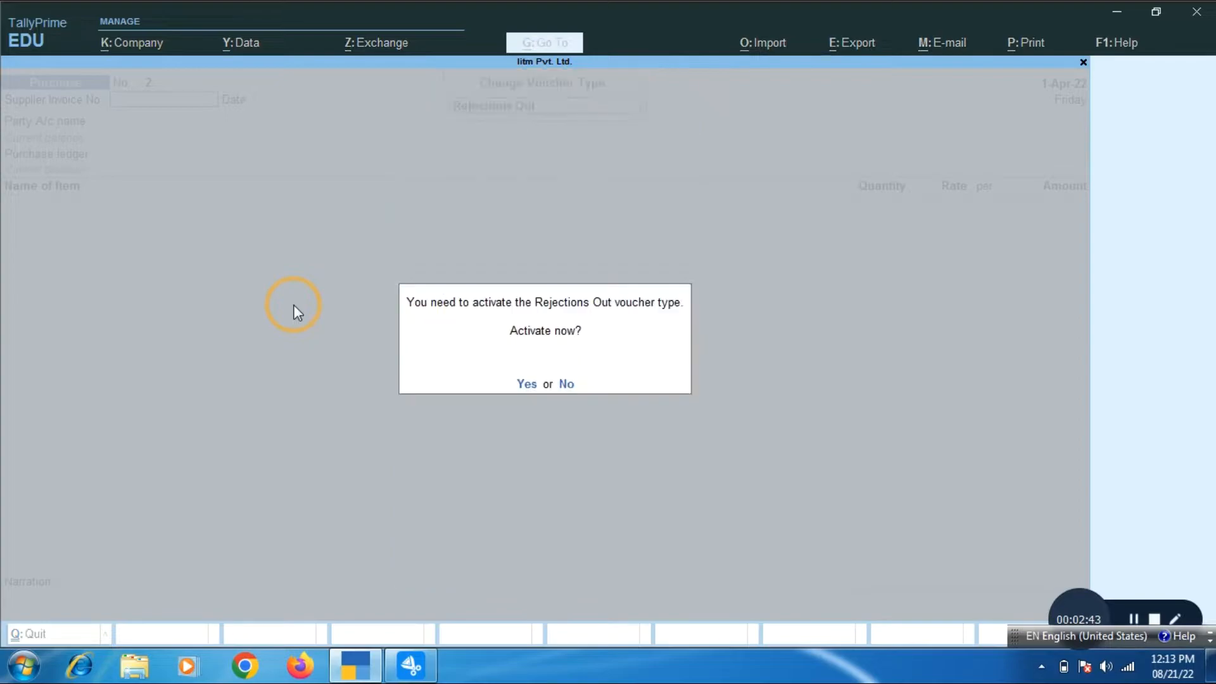
key(y)
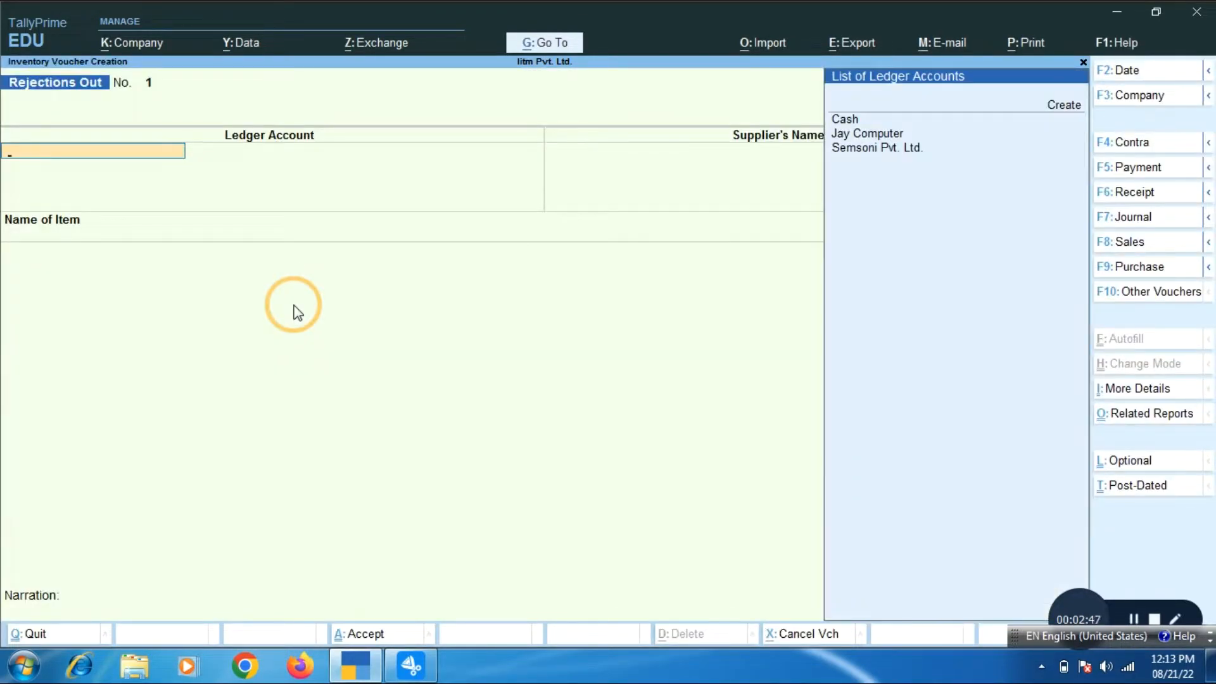
Step: Leave the blank voucher and check the closing stock of the HP group's items in the Stock Summary
key(Escape)
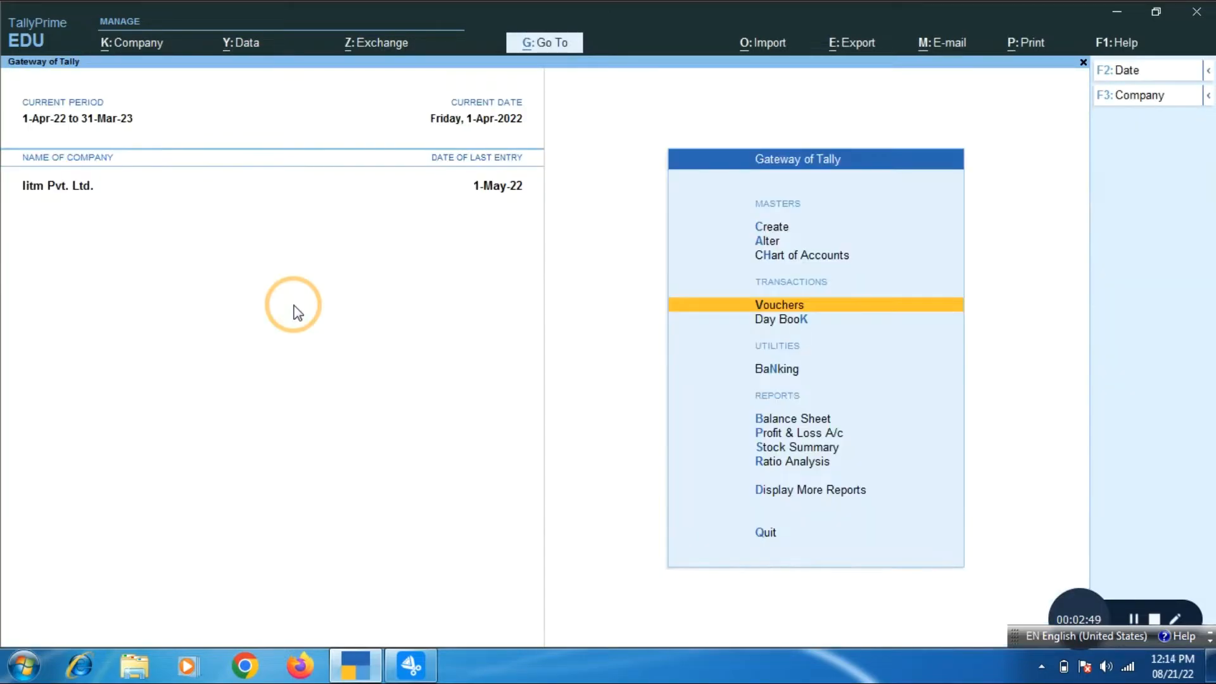
key(Down)
key(Down)
key(Down)
key(Down)
key(Down)
key(Return)
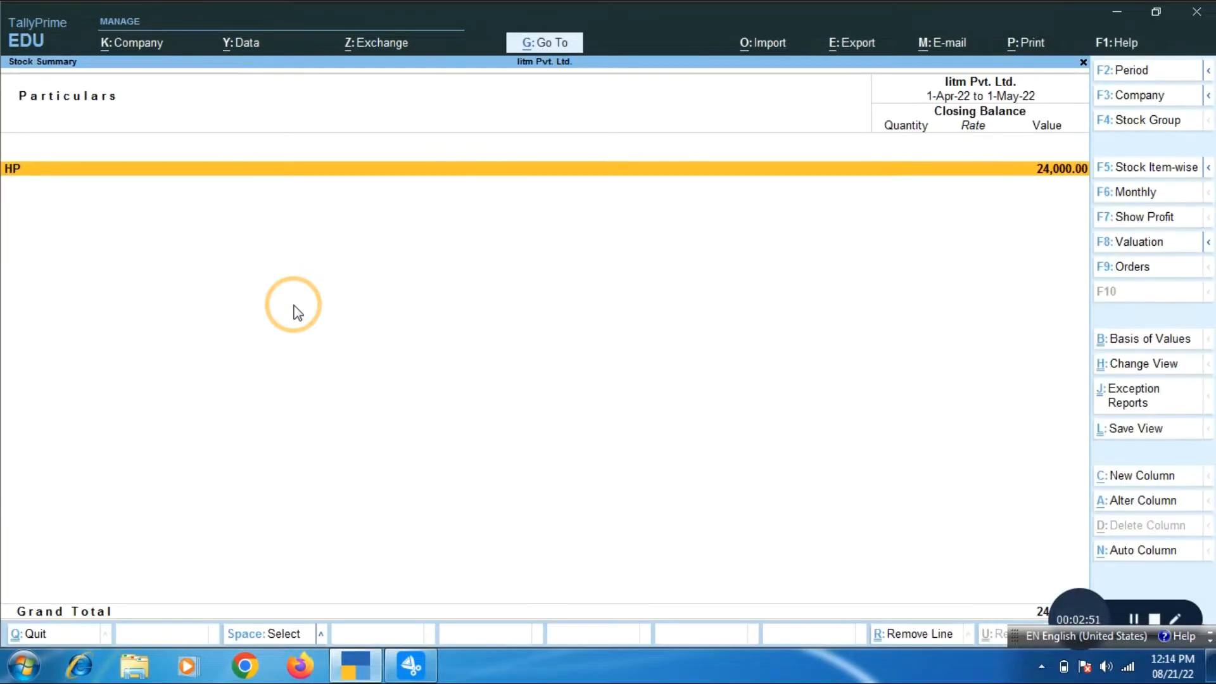
key(alt+F5)
key(Down)
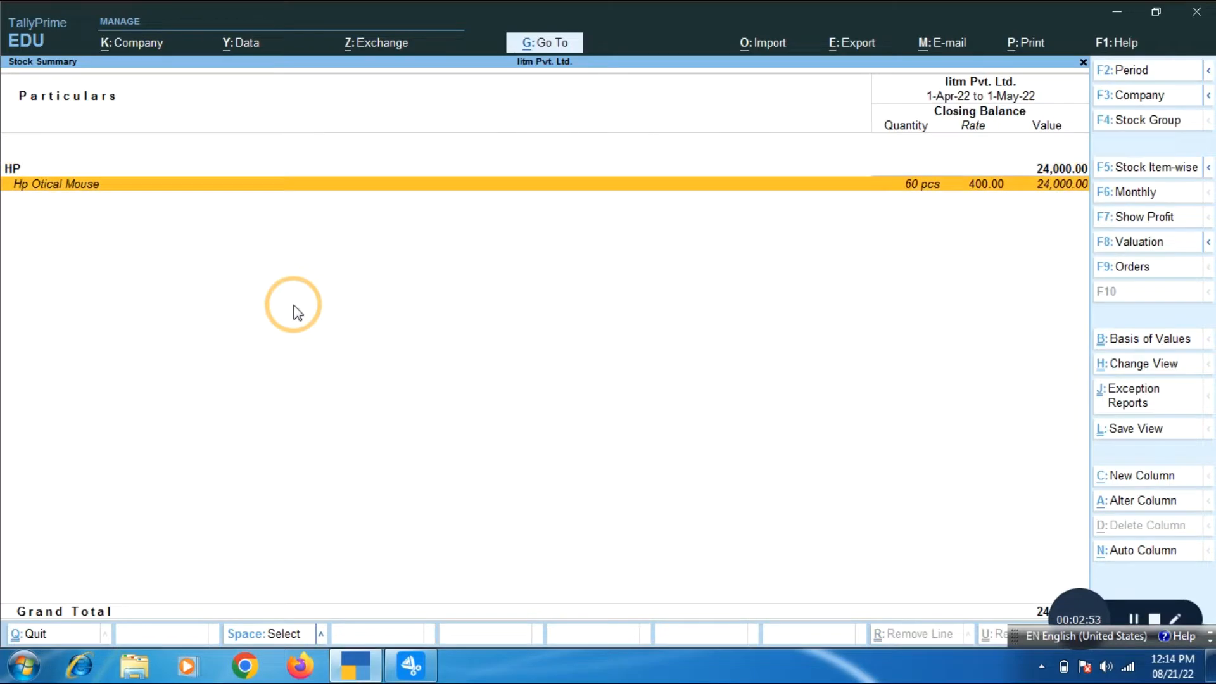
key(Escape)
Step: Open a Rejections Out voucher and select Jay Computer as its ledger account
key(Down)
key(Down)
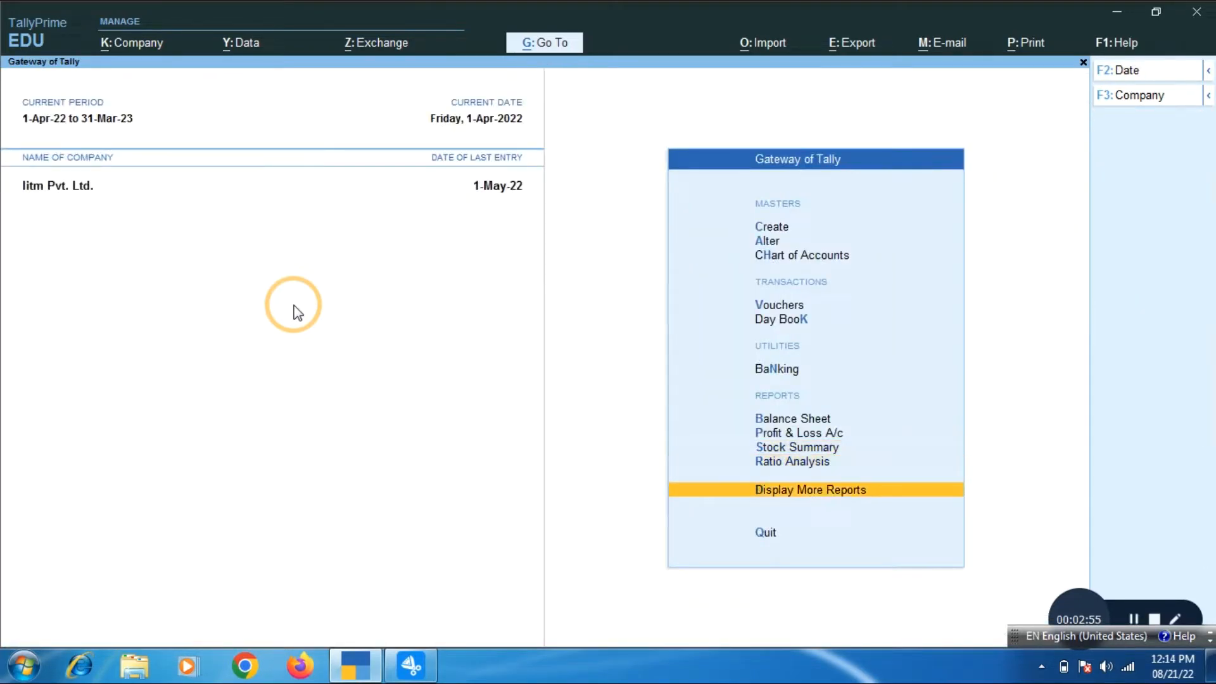
key(Up)
key(Up)
key(Up)
key(Up)
key(Up)
key(Up)
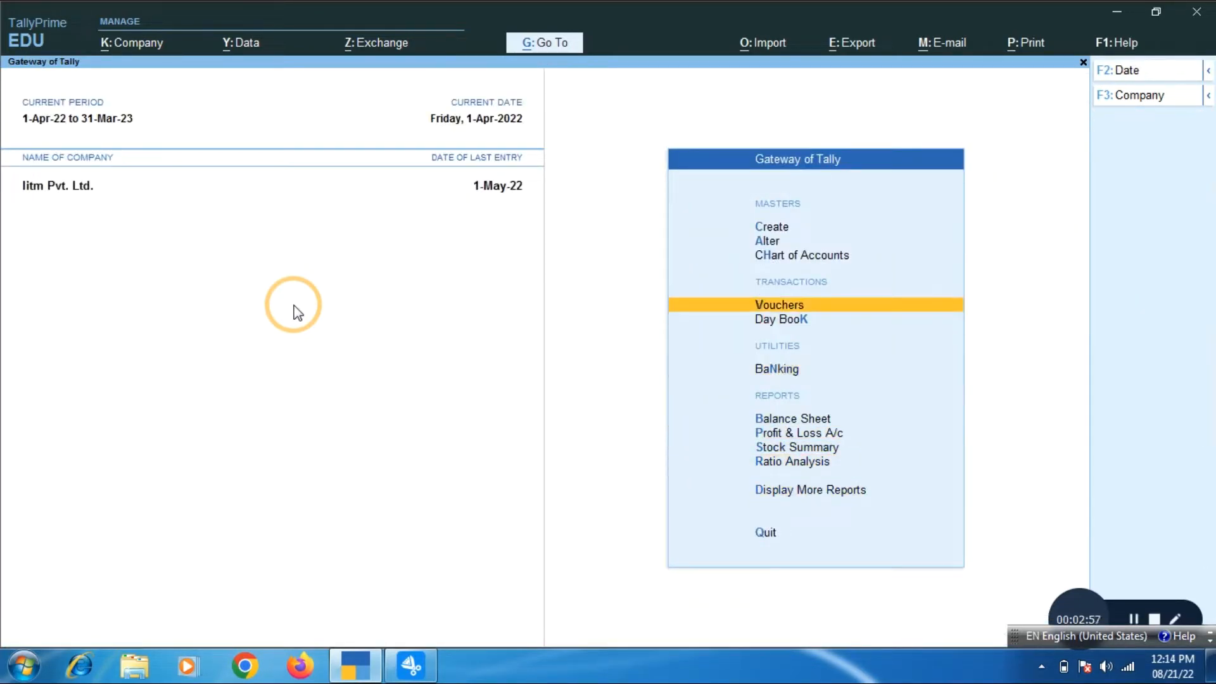
key(Return)
key(ctrl)
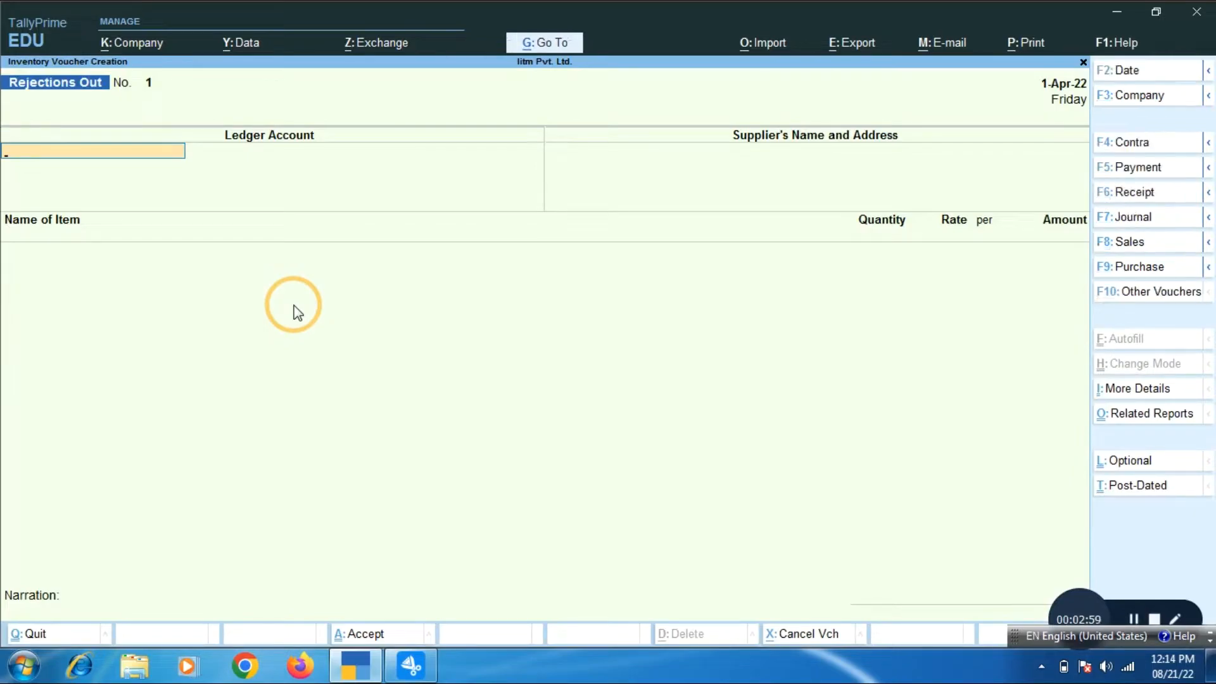
key(Down)
key(Down)
key(Down)
key(Return)
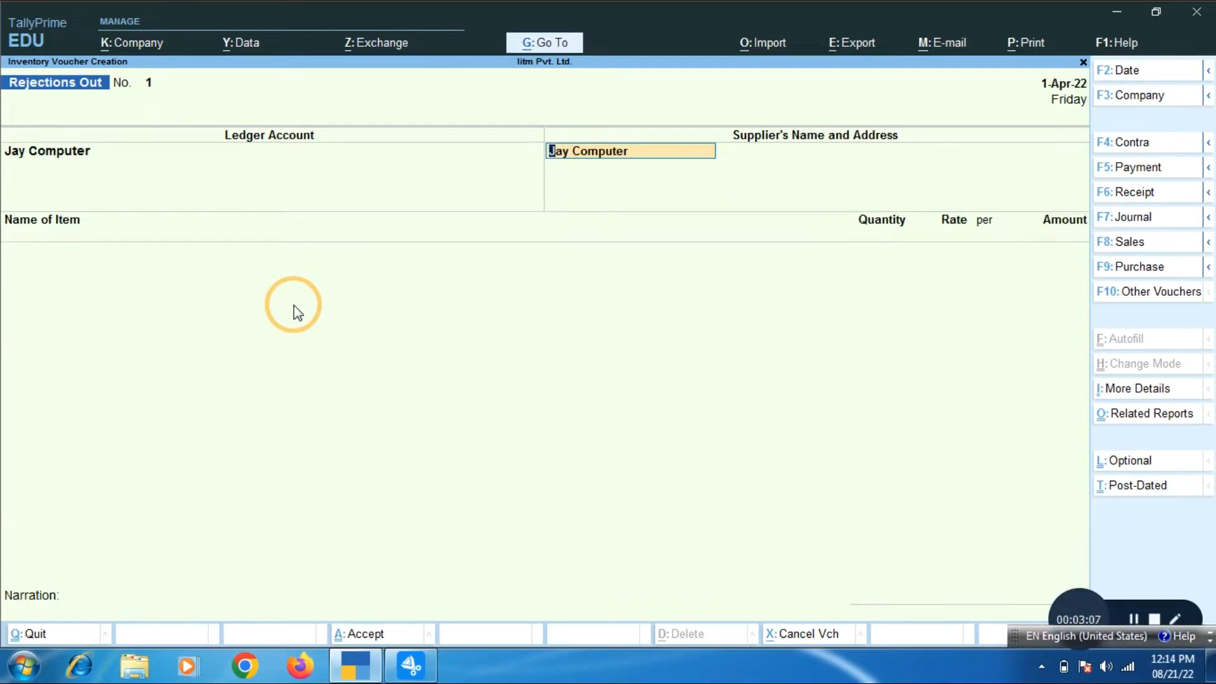
Step: Set the Rejections Out voucher date to 2-4-2022 and accept Jay Computer as the supplier's name
key(F2)
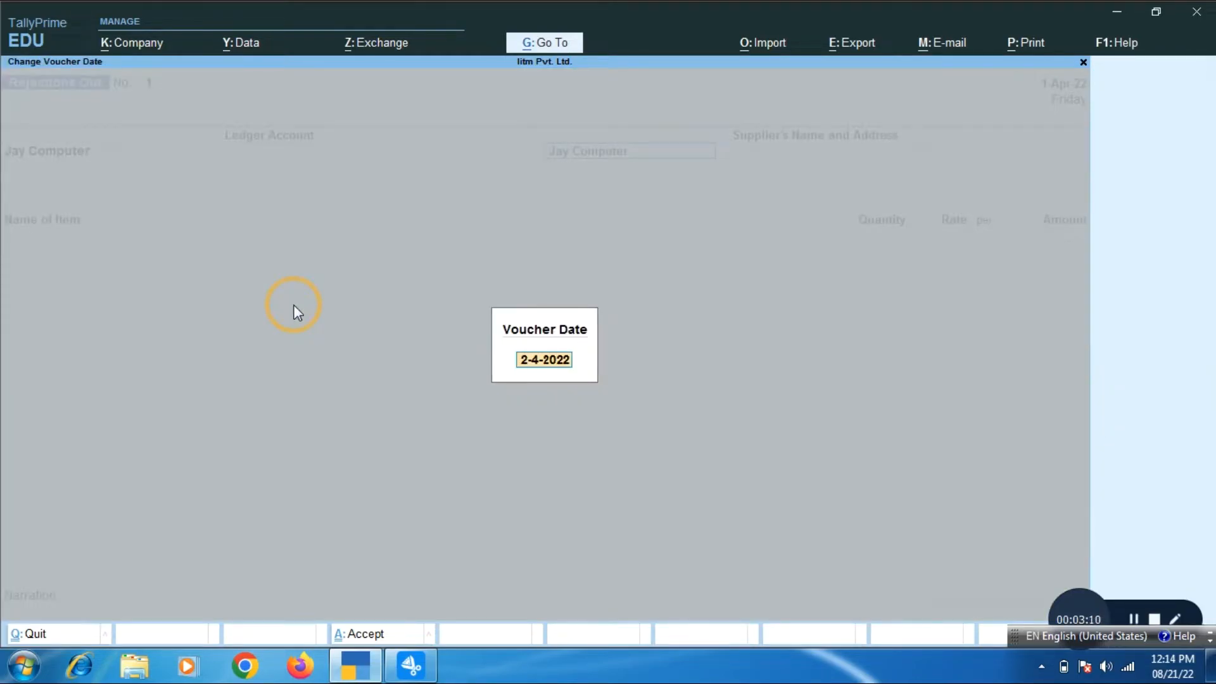
key(Return)
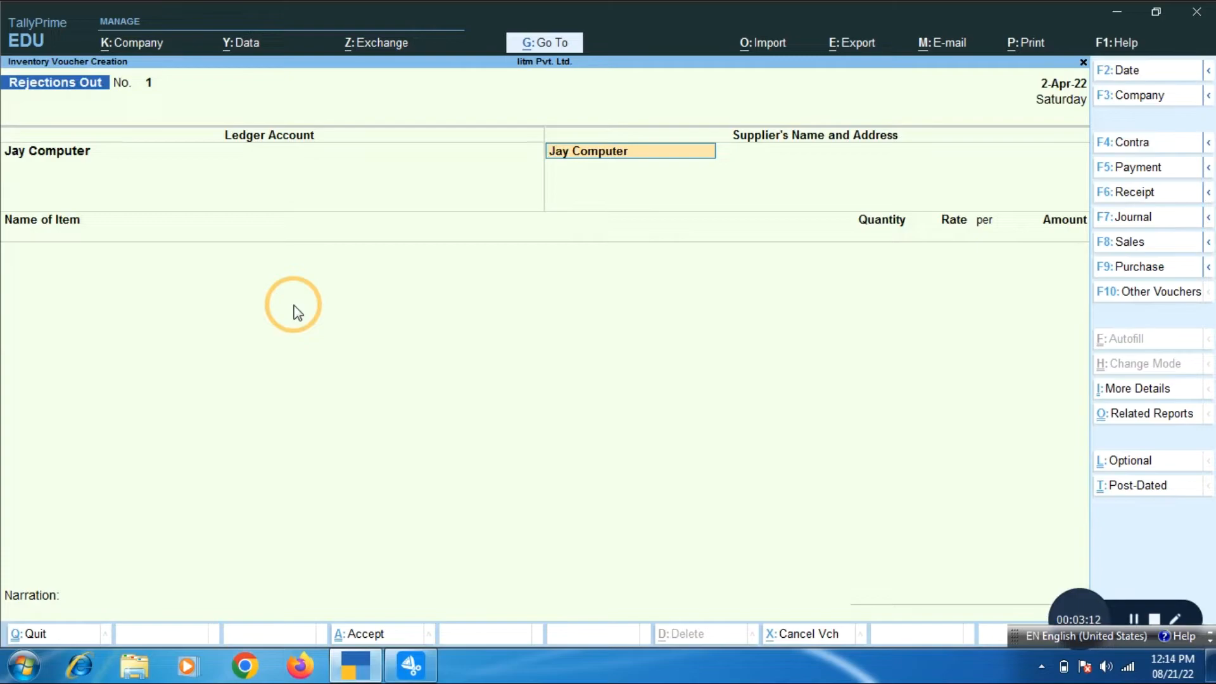
key(Return)
key(Return)
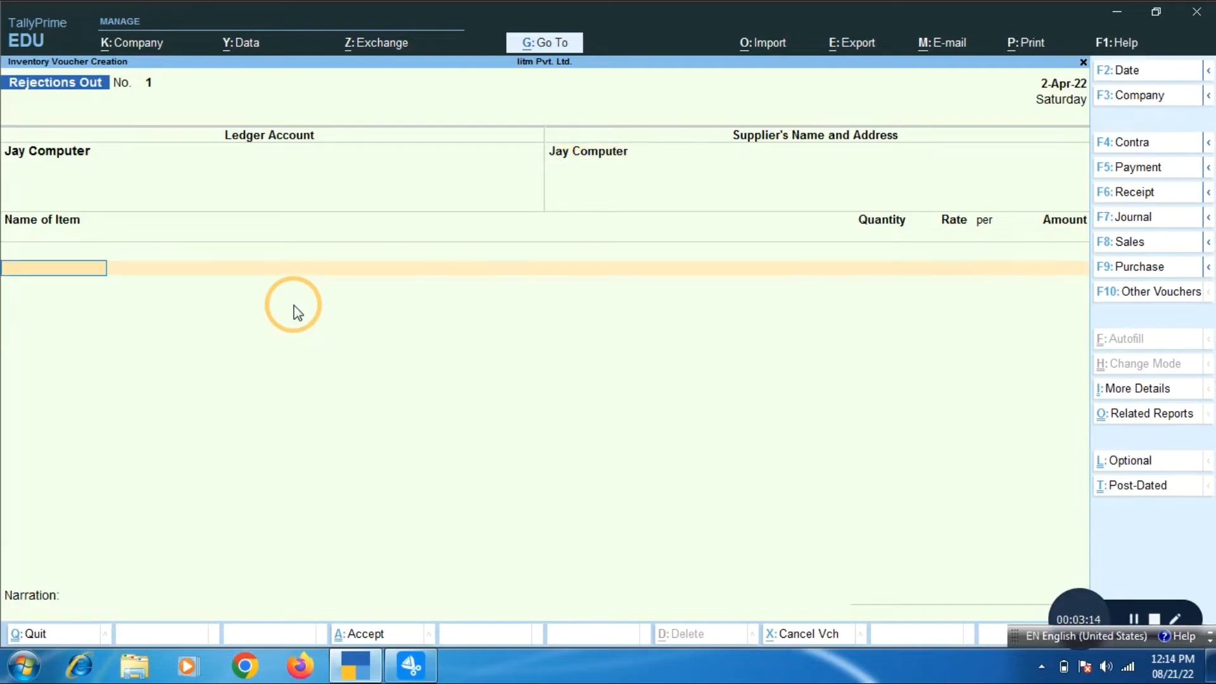
Step: Add Hp Otical Mouse to the Rejections Out voucher with new tracking number 234 and order number Not Applicable
key(Down)
key(Down)
key(Up)
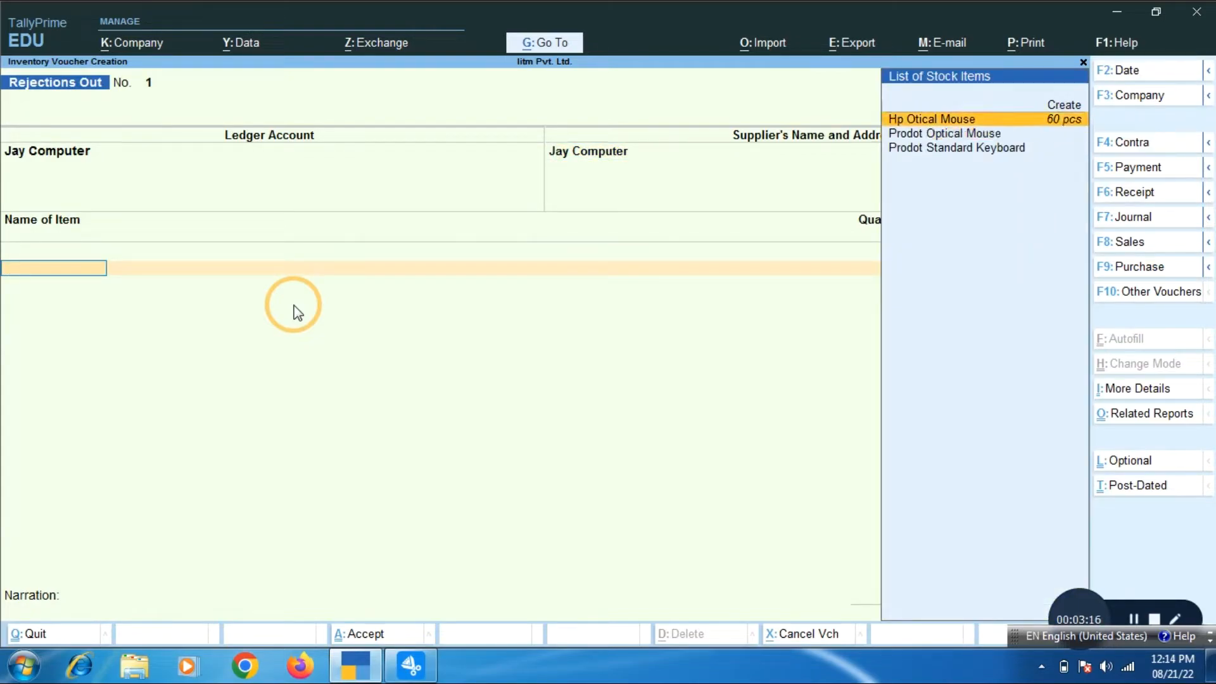
key(Return)
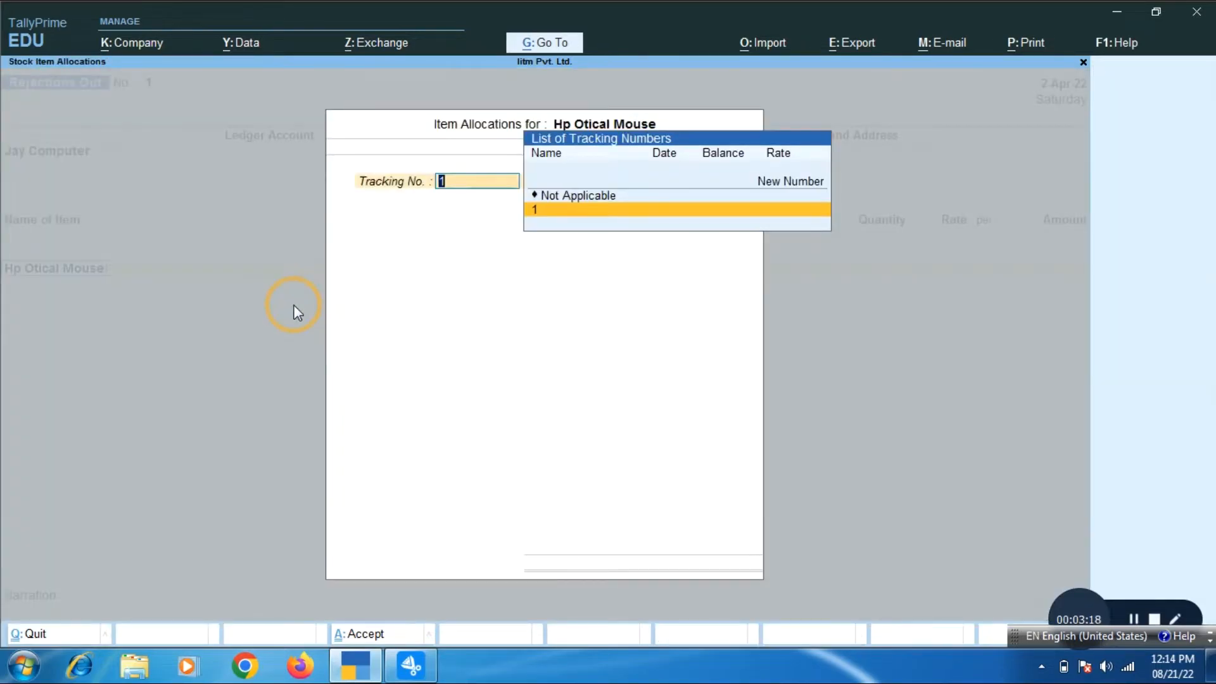
text(234)
key(Return)
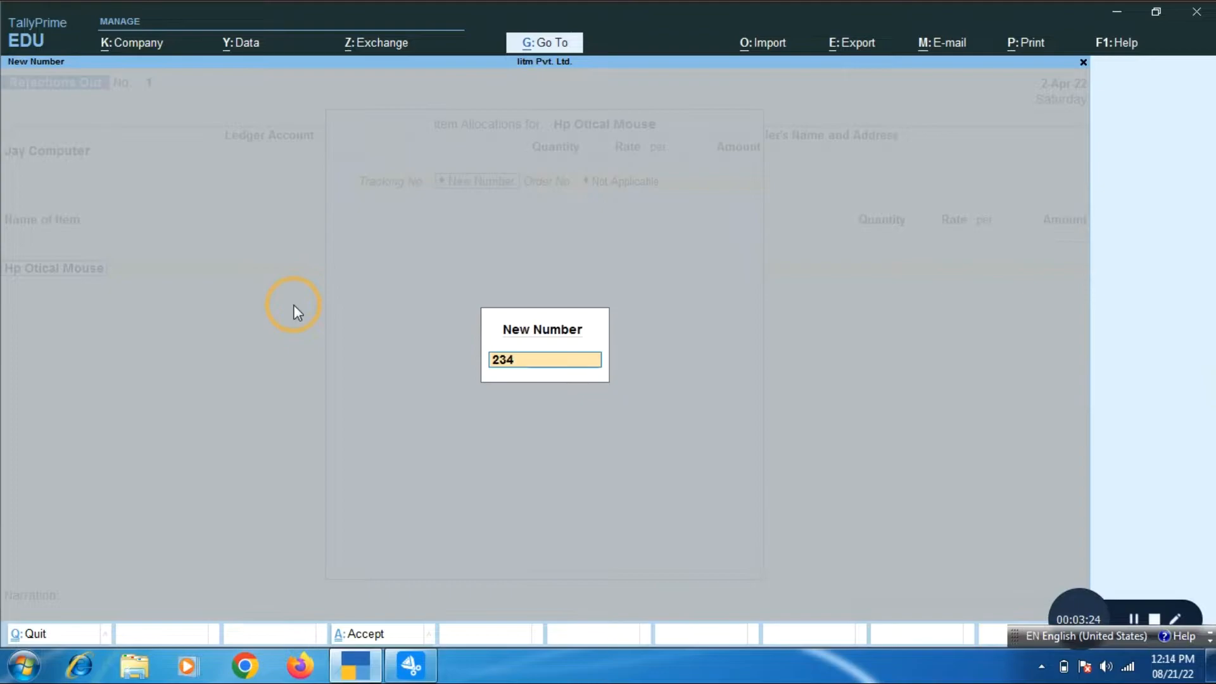
key(Return)
key(Return)
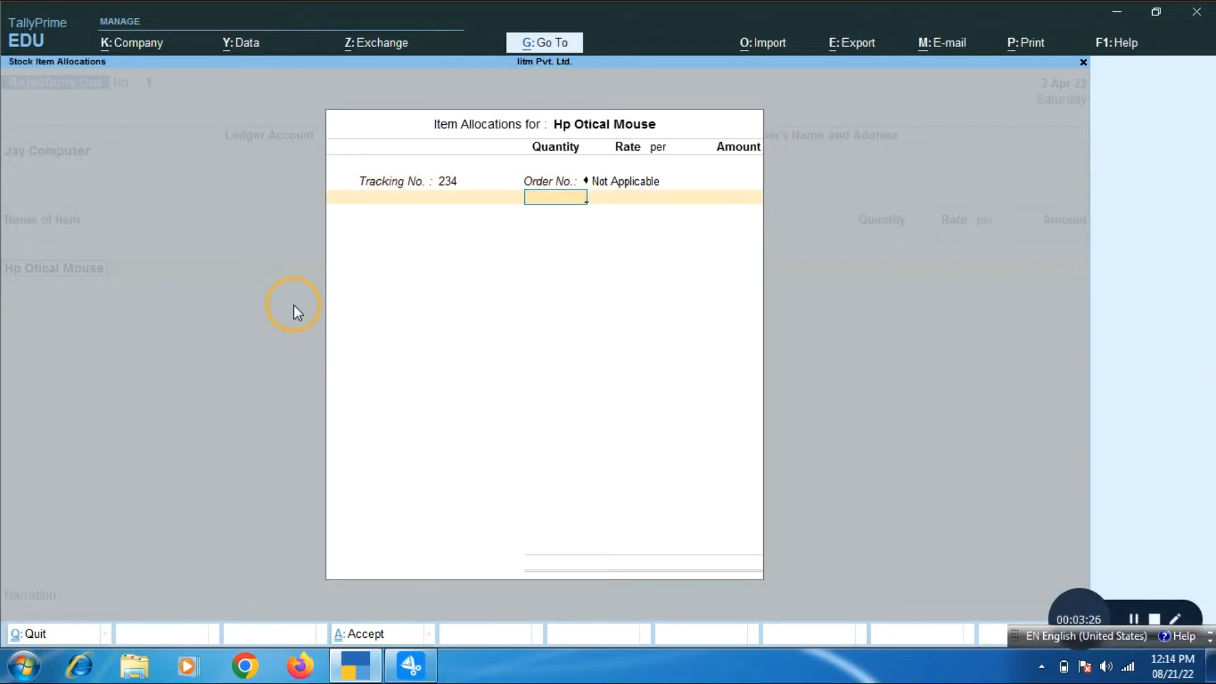
Step: Enter a quantity of 30 pcs at the rate of 400.00 for the mouse and save the Rejections Out voucher
text(30)
key(Return)
key(Return)
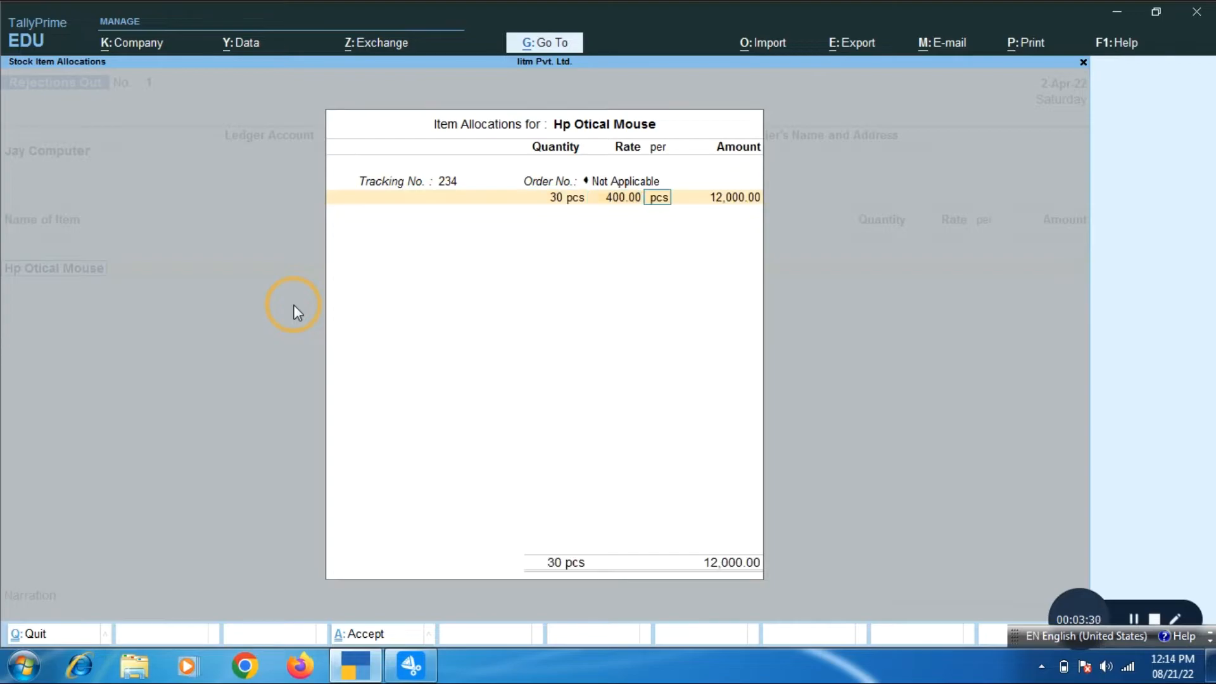
key(Return)
key(Return)
key(Return)
key(Return)
key(Return)
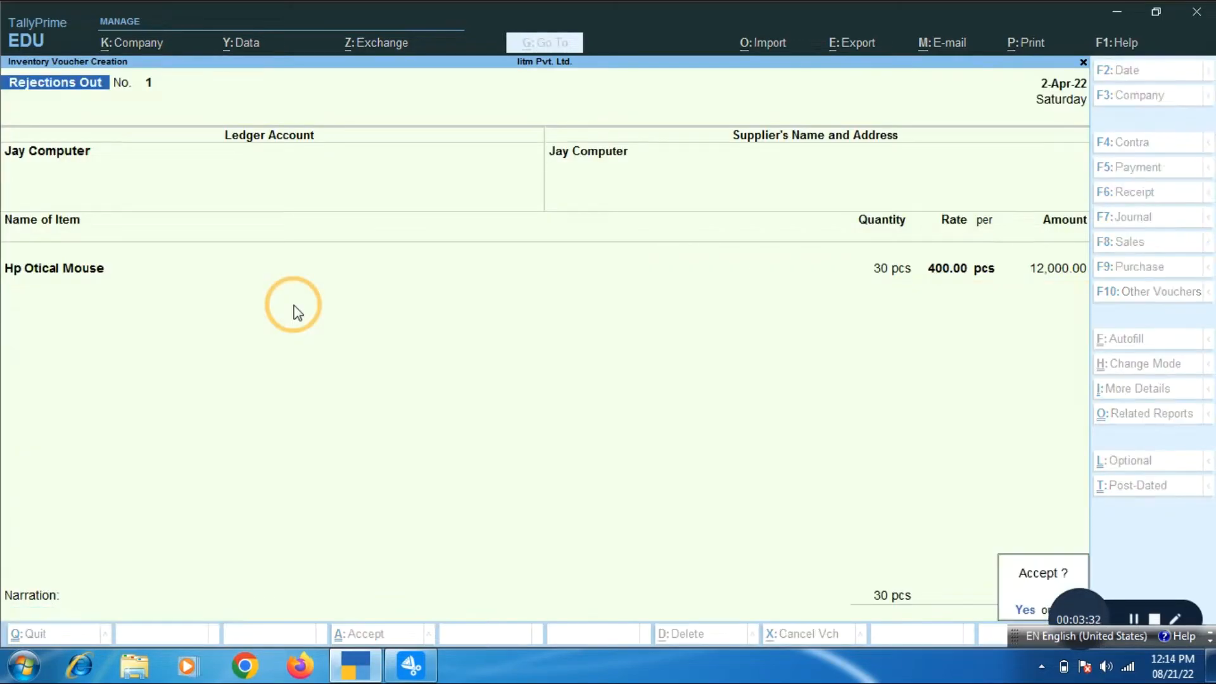
key(Return)
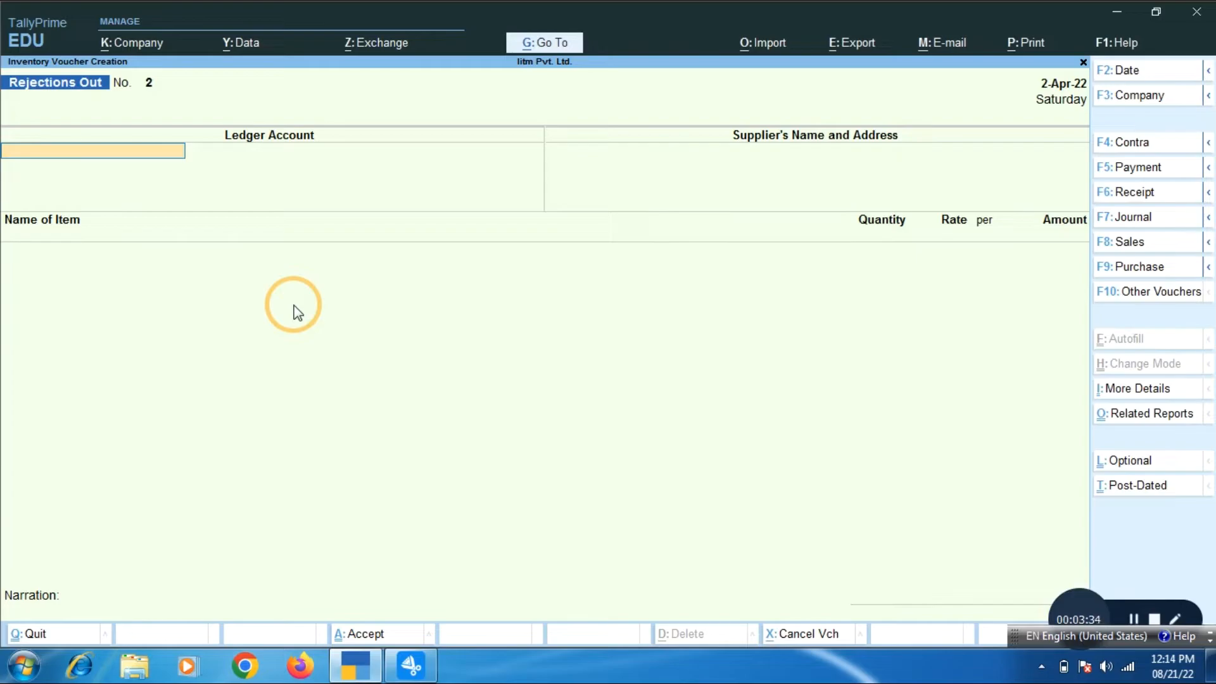
Step: Leave the new blank voucher and check Hp Otical Mouse's closing stock in the detailed Stock Summary
key(Escape)
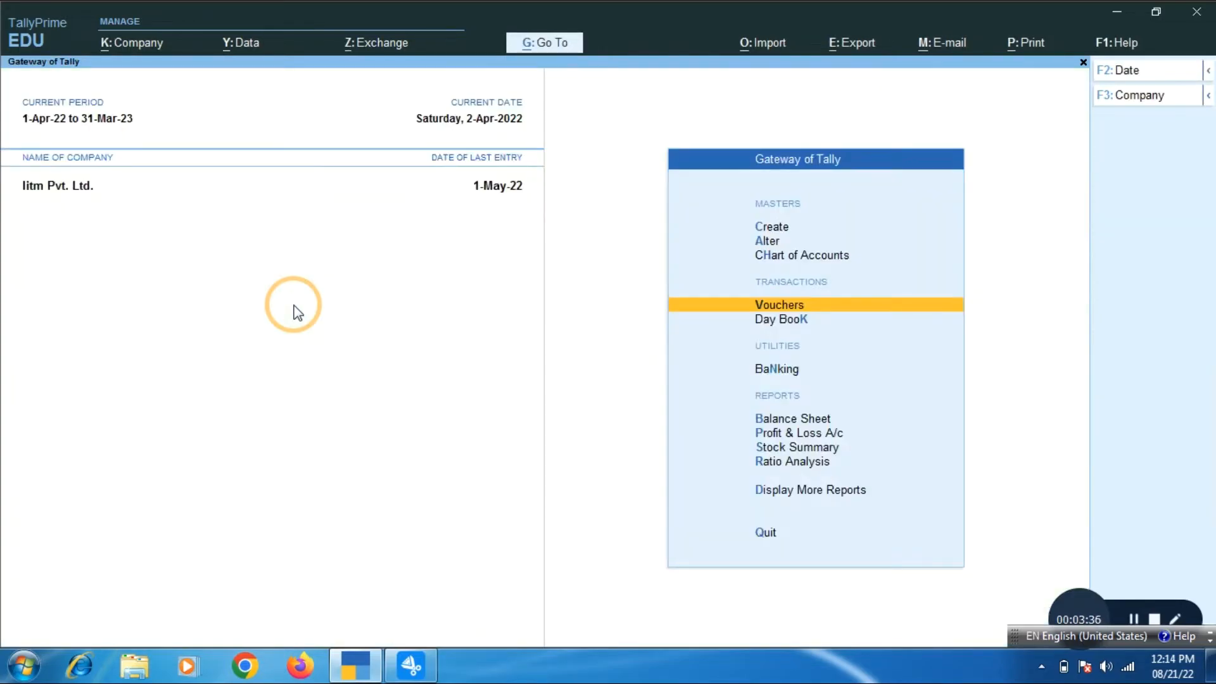
key(Down)
key(Down)
key(Down)
key(Down)
key(Down)
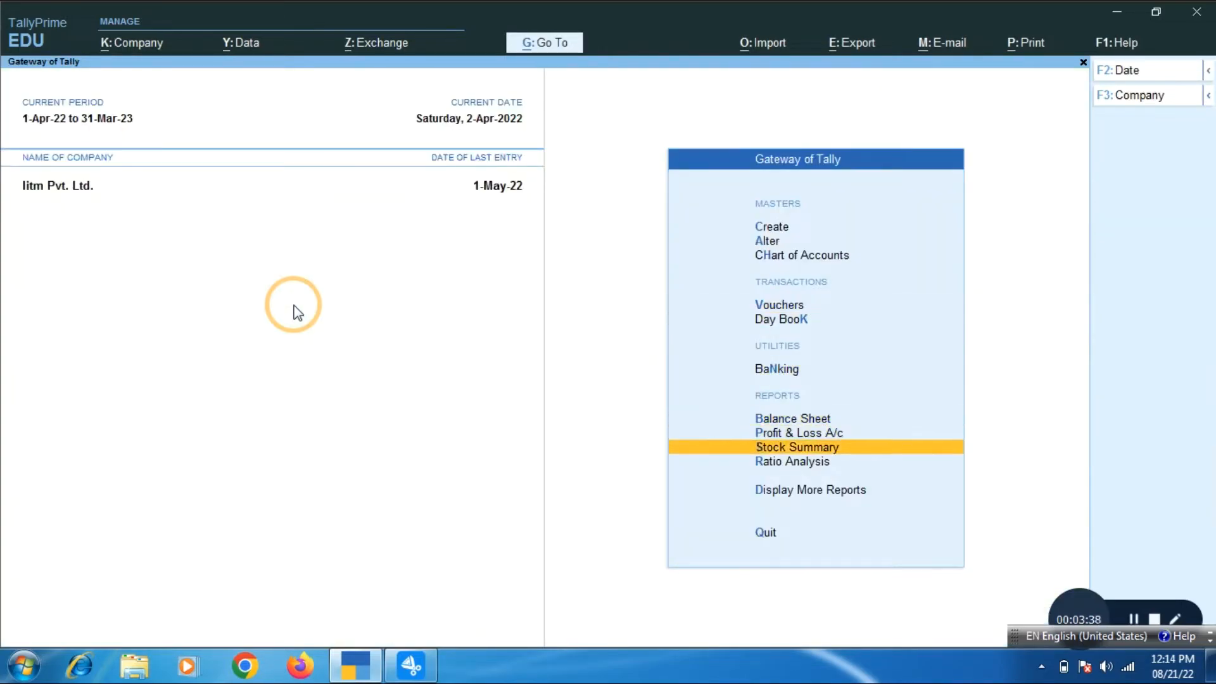
key(Return)
key(alt+F1)
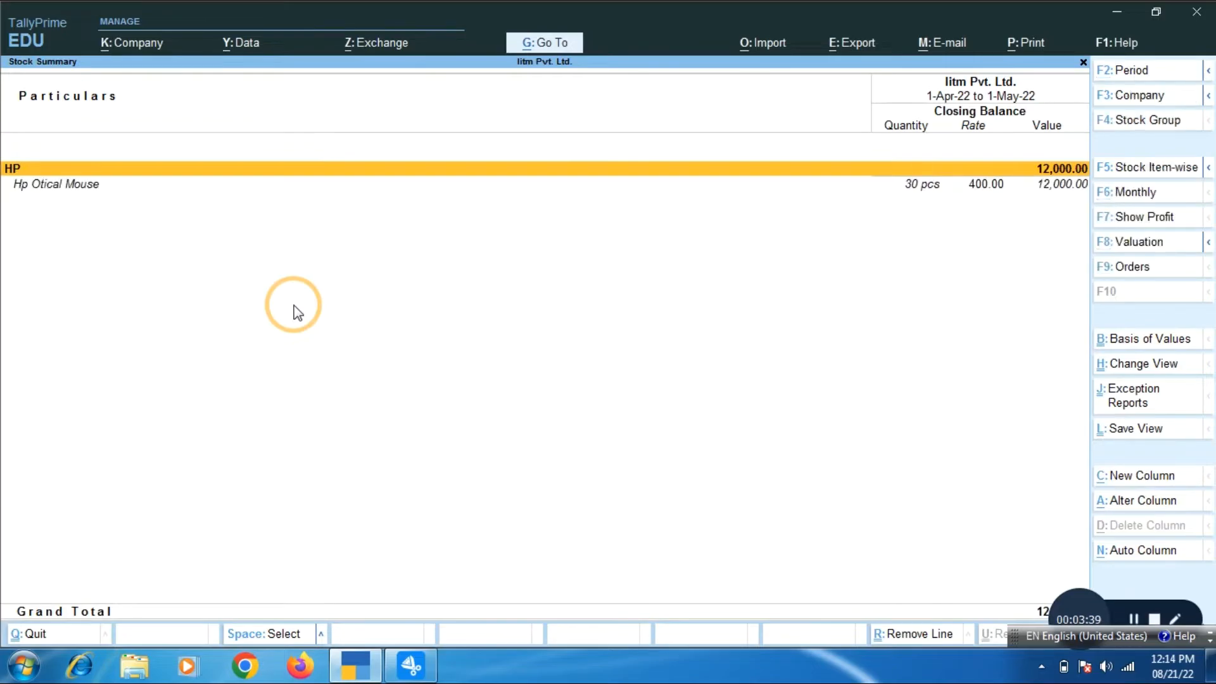
key(Down)
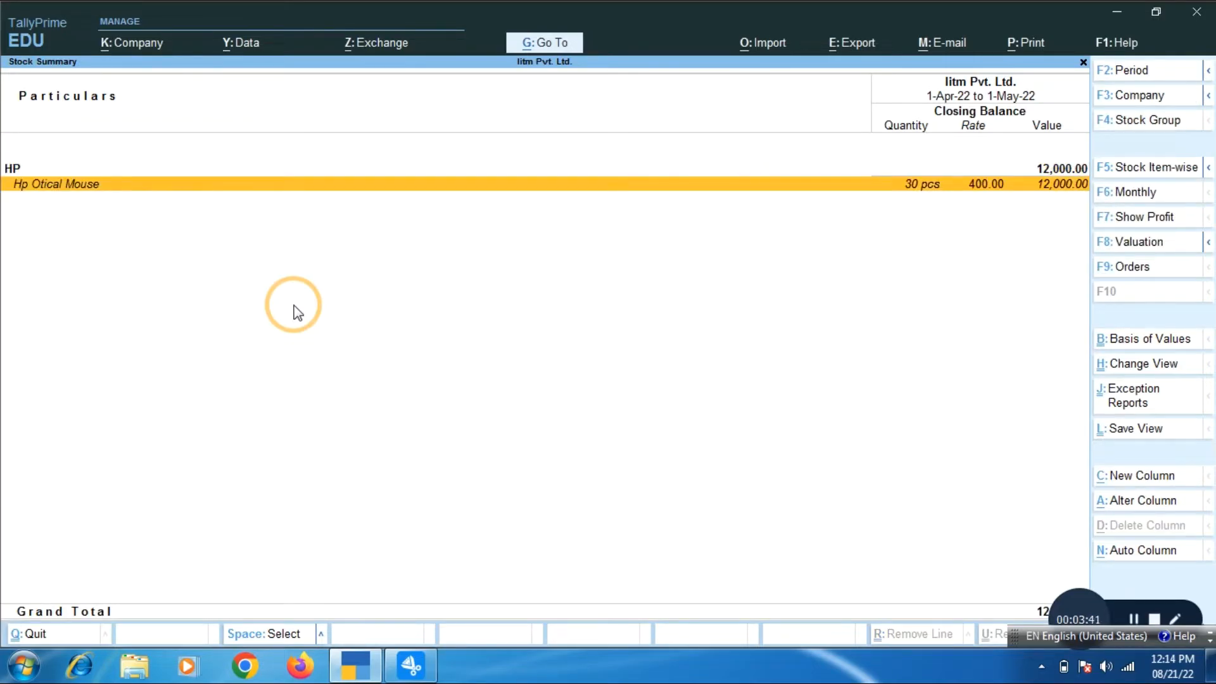
Step: Examine Hp Otical Mouse's monthly stock movements and its May purchase voucher from Jay Computer, returning to the Stock Summary
key(Return)
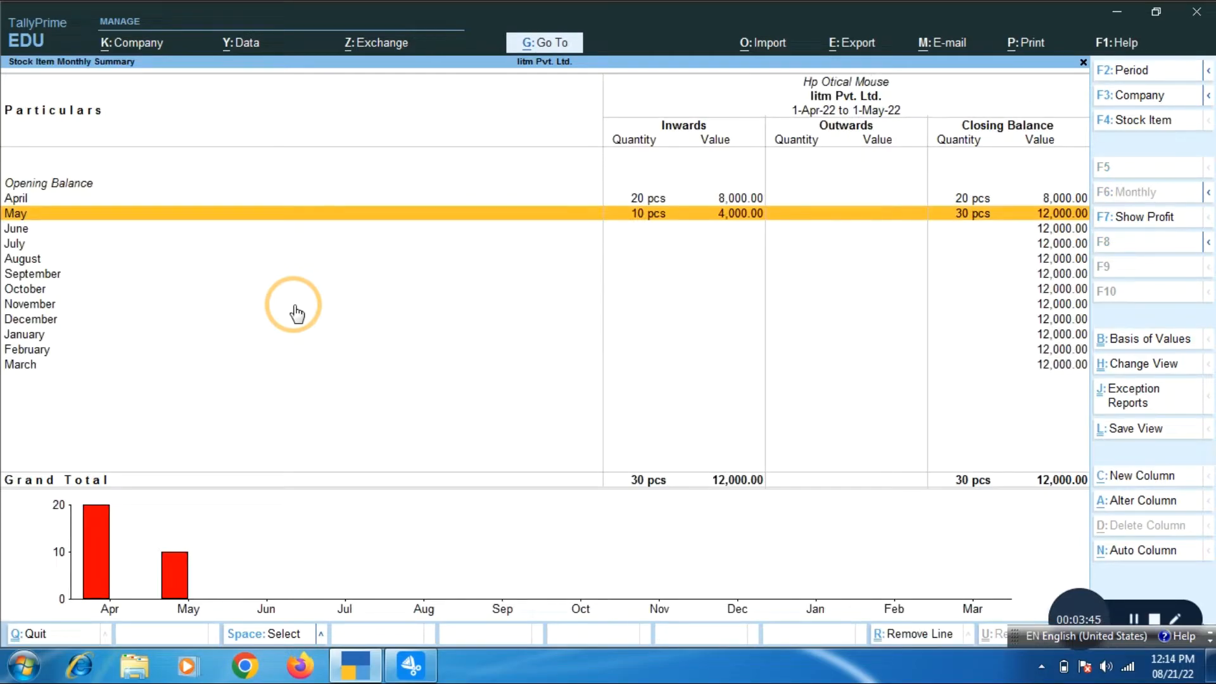
key(Up)
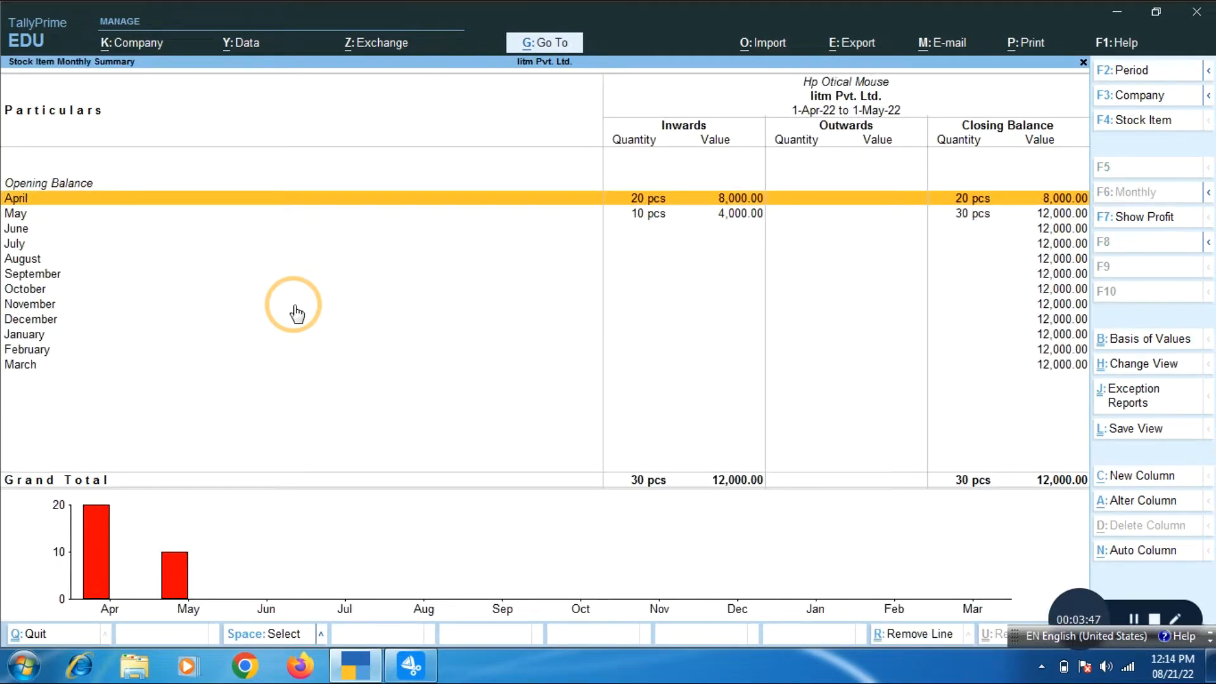
key(Down)
key(Return)
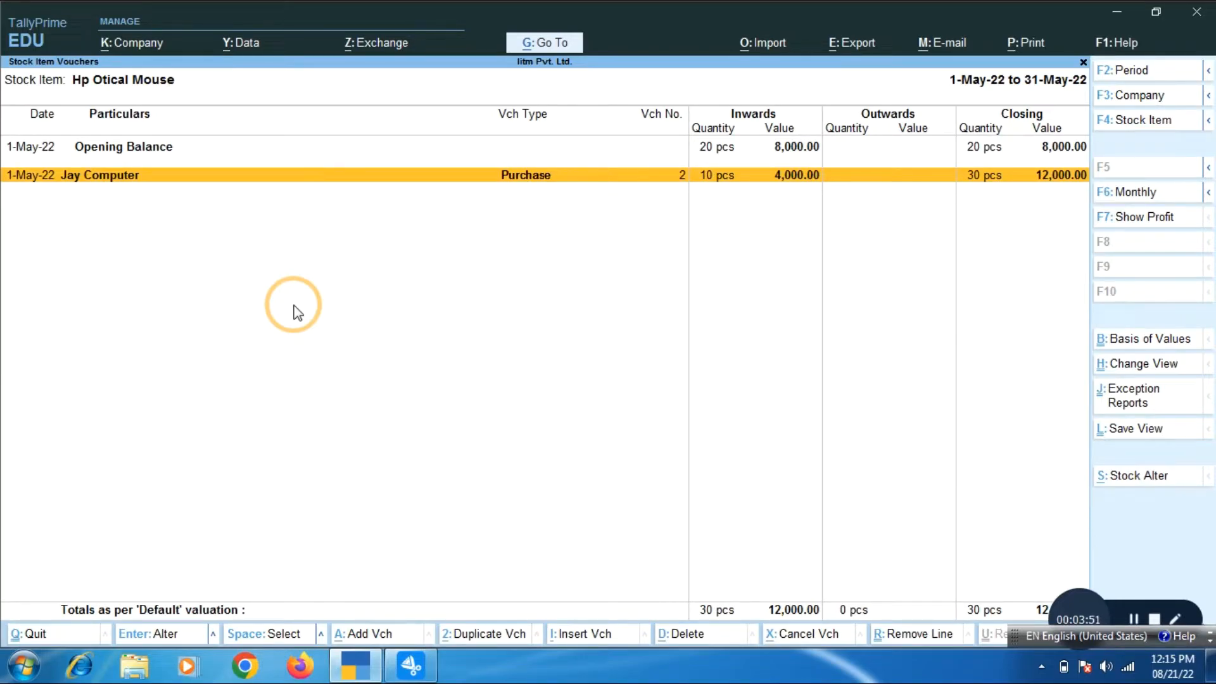
key(Return)
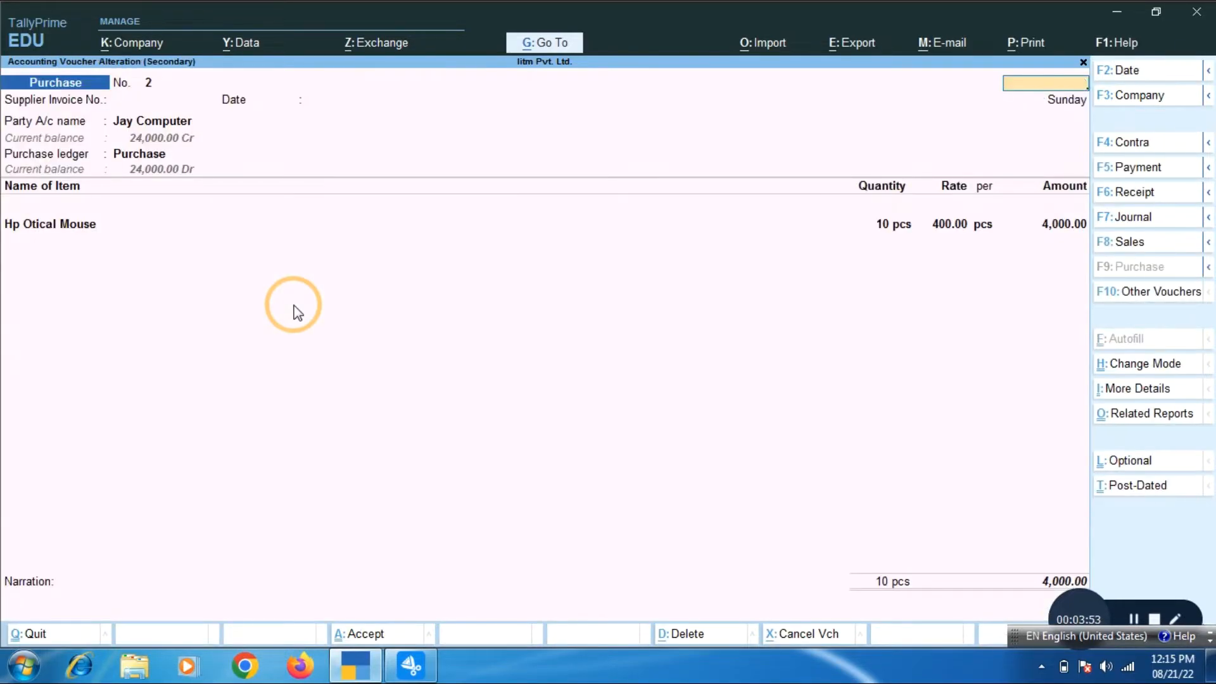
key(Escape)
key(Escape)
key(Escape)
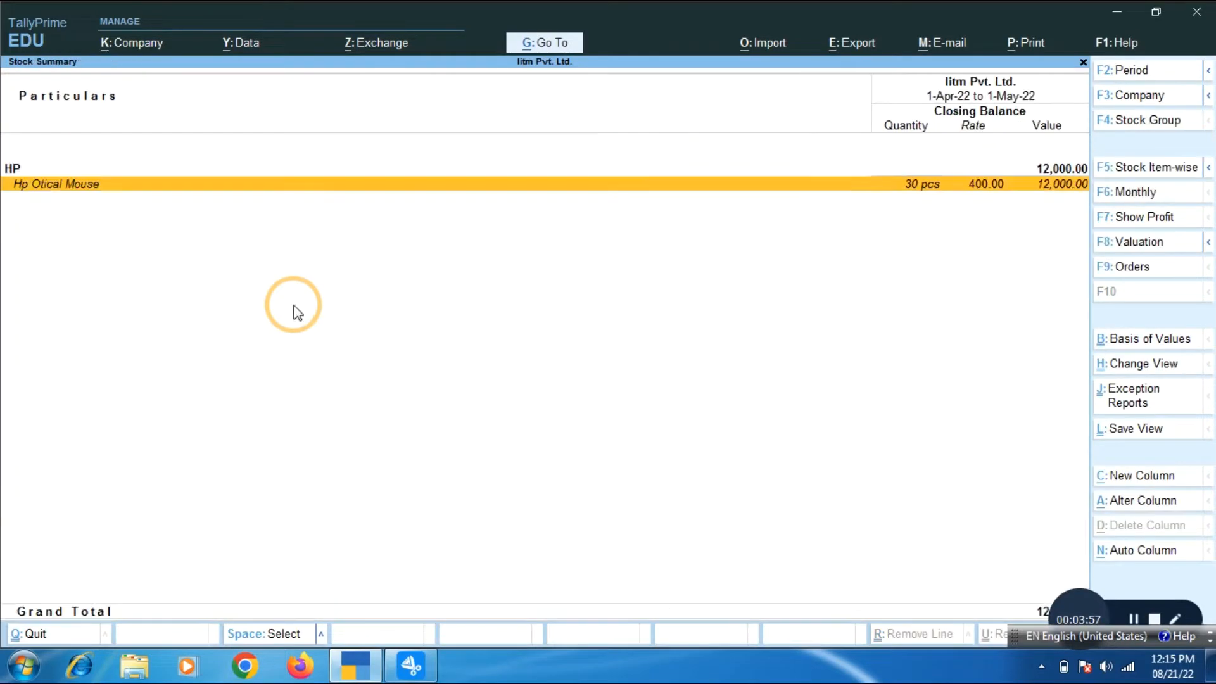
Step: Check which stock outstandings reports the Statements of Inventory offer, and return to the Gateway of Tally
key(Escape)
key(Down)
key(Down)
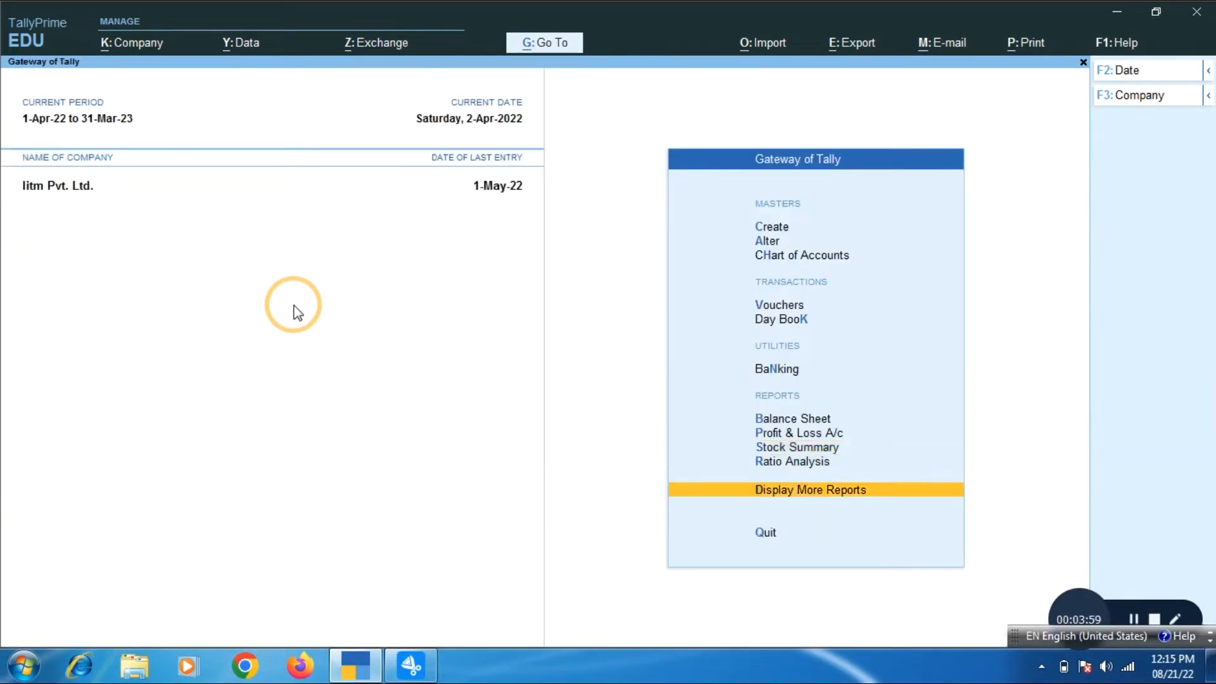
key(Return)
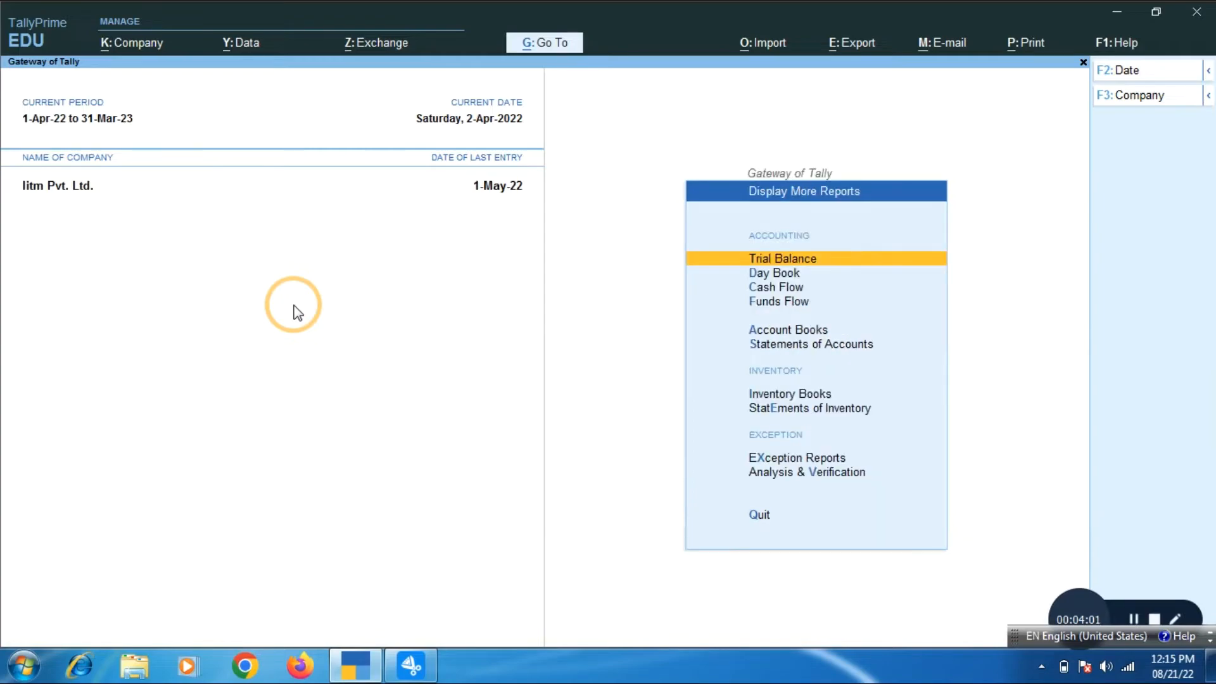
key(Down)
key(Down)
key(Down)
key(Down)
key(Down)
key(Down)
key(Down)
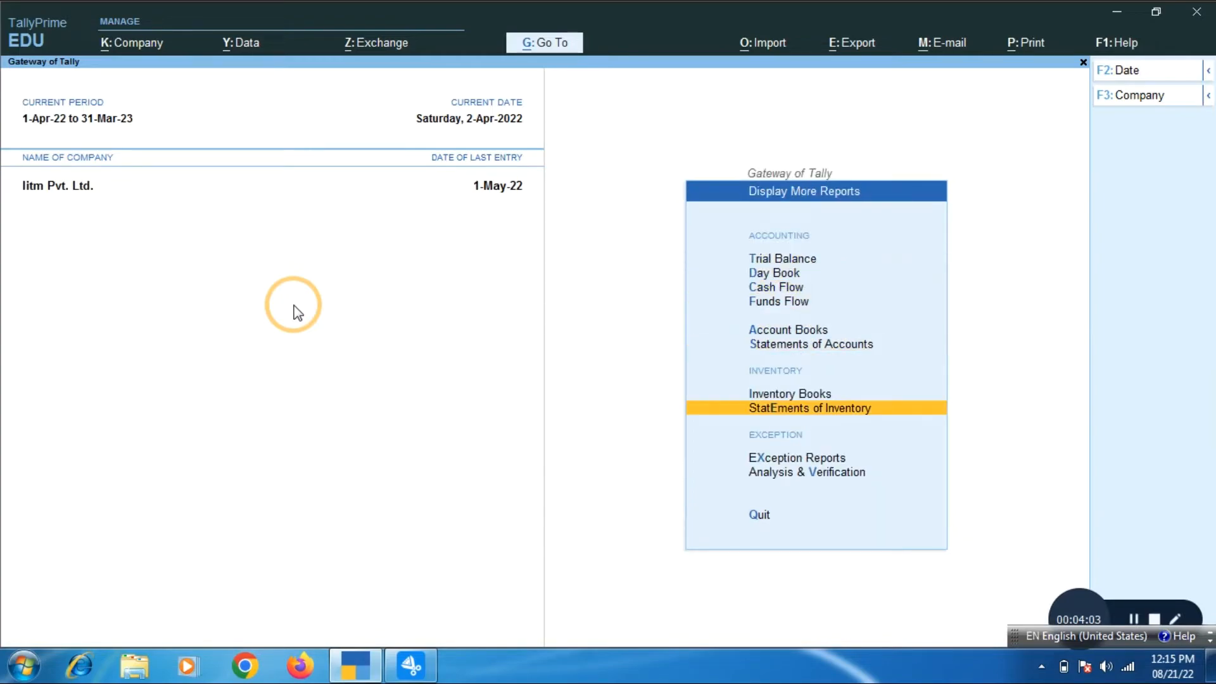
key(Return)
key(Down)
key(Down)
key(Down)
key(Down)
key(Down)
key(Down)
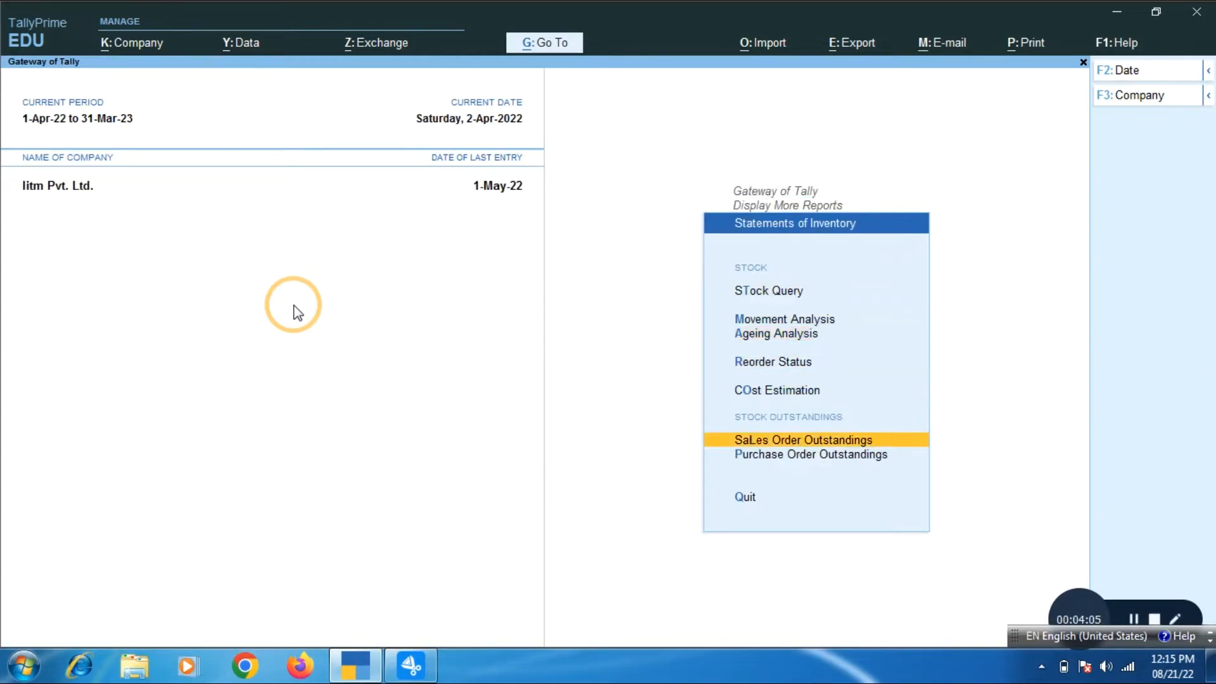
key(Escape)
key(Escape)
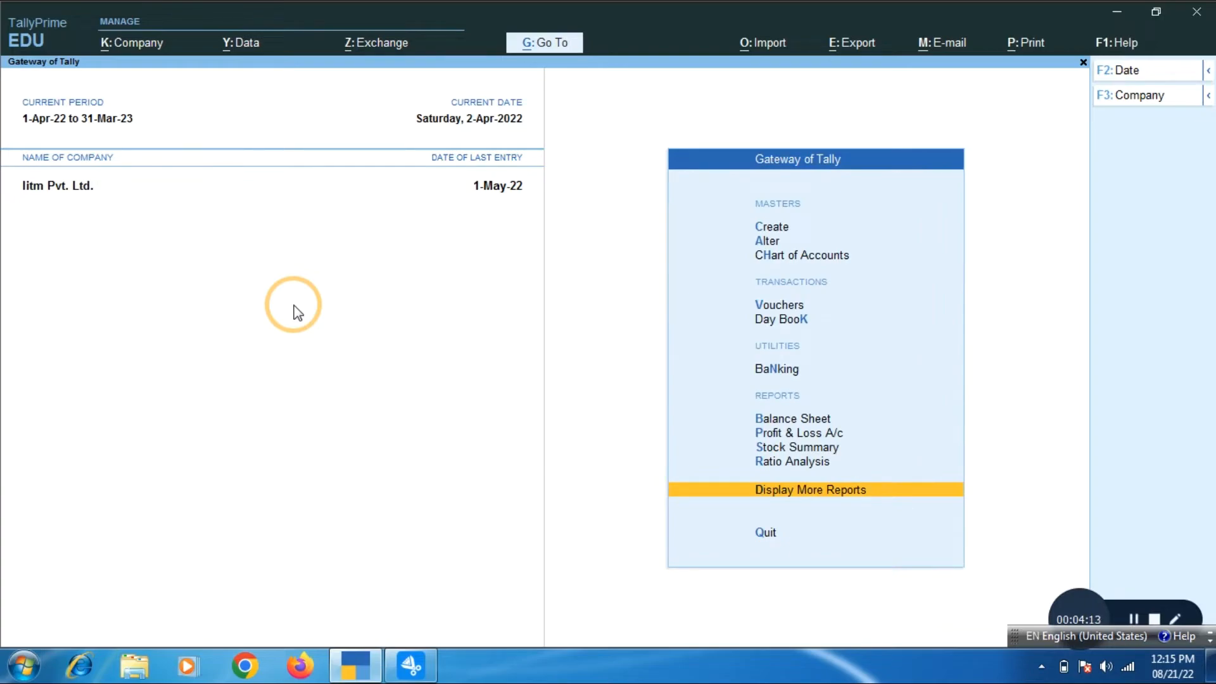
Step: Open voucher entry and list the available voucher types including the inactive ones
key(Up)
key(Up)
key(Up)
key(Up)
key(Up)
key(Up)
key(Up)
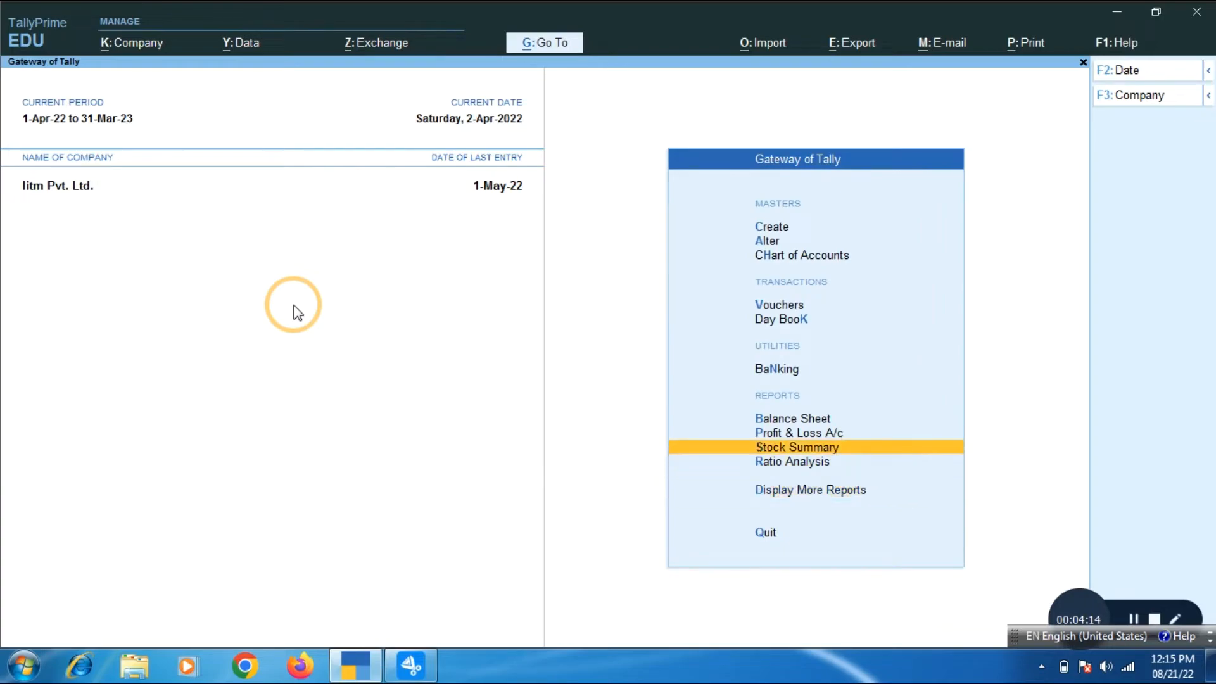
key(Return)
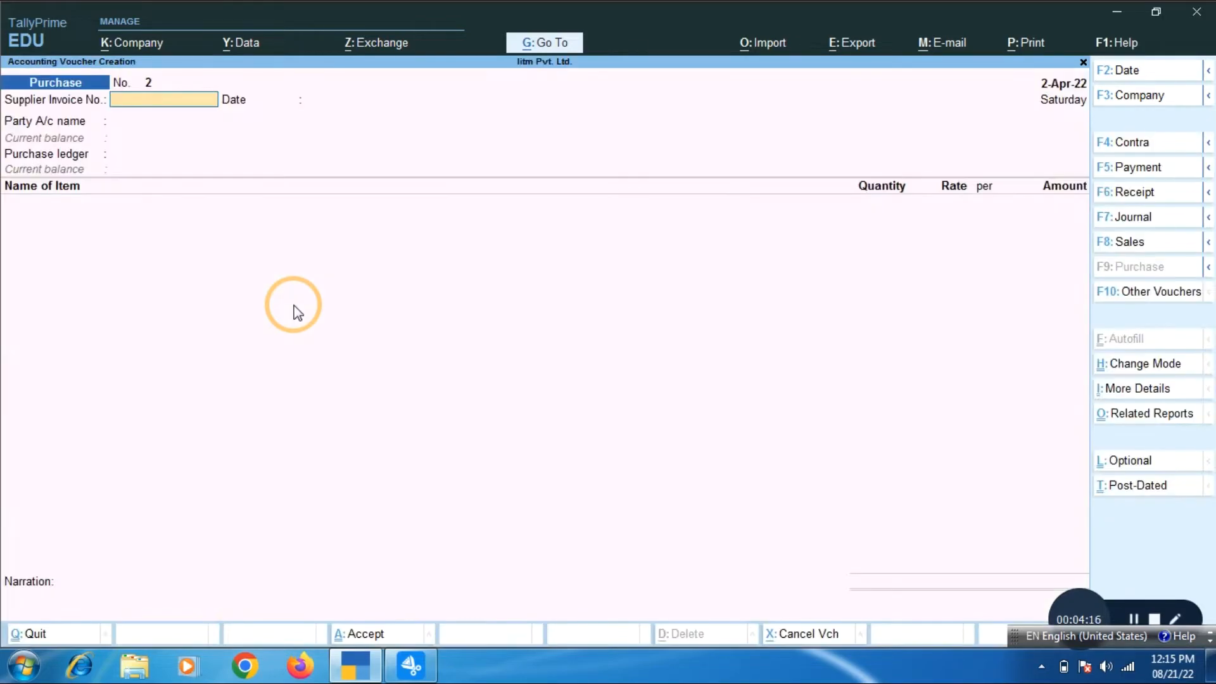
key(F10)
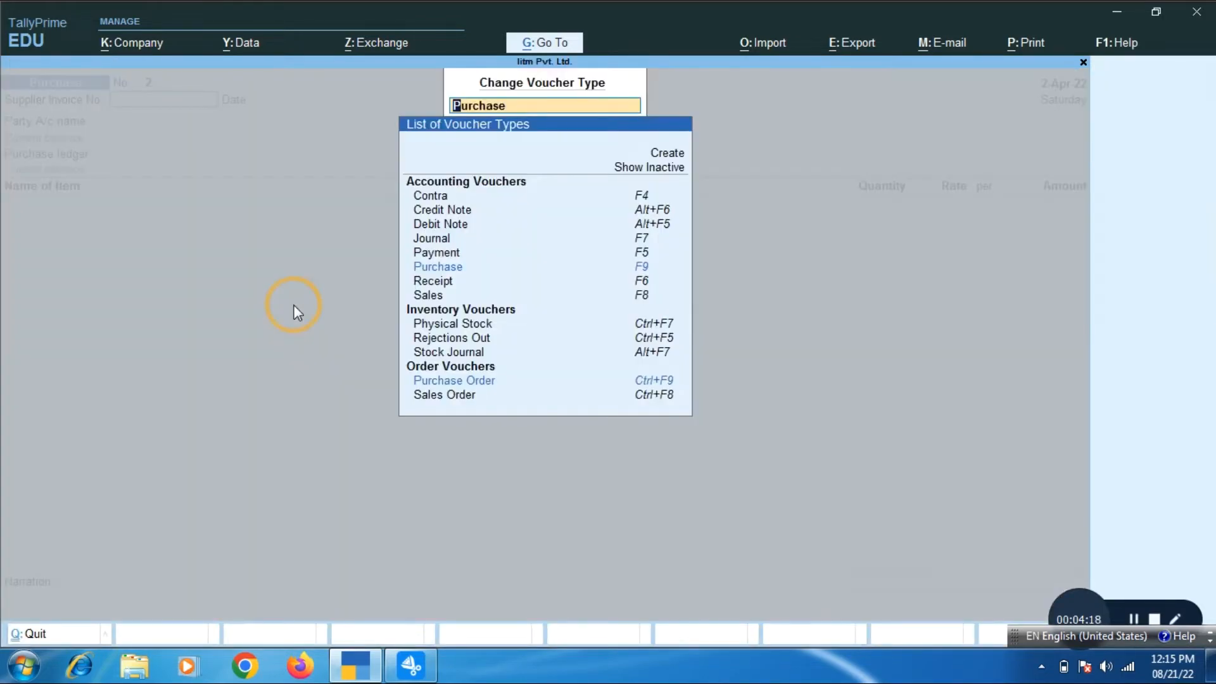
key(Up)
key(Up)
key(Up)
key(Up)
key(Up)
key(Up)
key(Up)
key(Down)
key(Down)
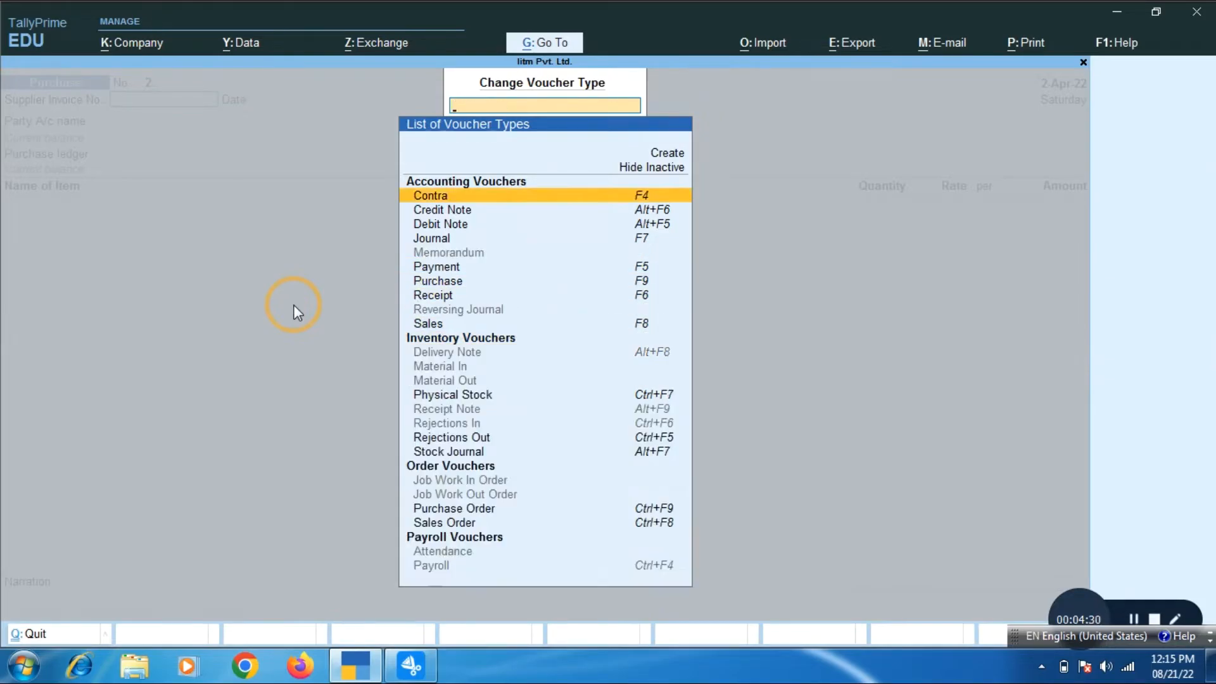
Step: Choose the inactive Receipt Note voucher type, activate it, and leave the blank voucher
key(Down)
key(Down)
key(Down)
key(Down)
key(Down)
key(Down)
key(Down)
key(Down)
key(Down)
key(Down)
key(Down)
key(Down)
key(Down)
key(Down)
key(Return)
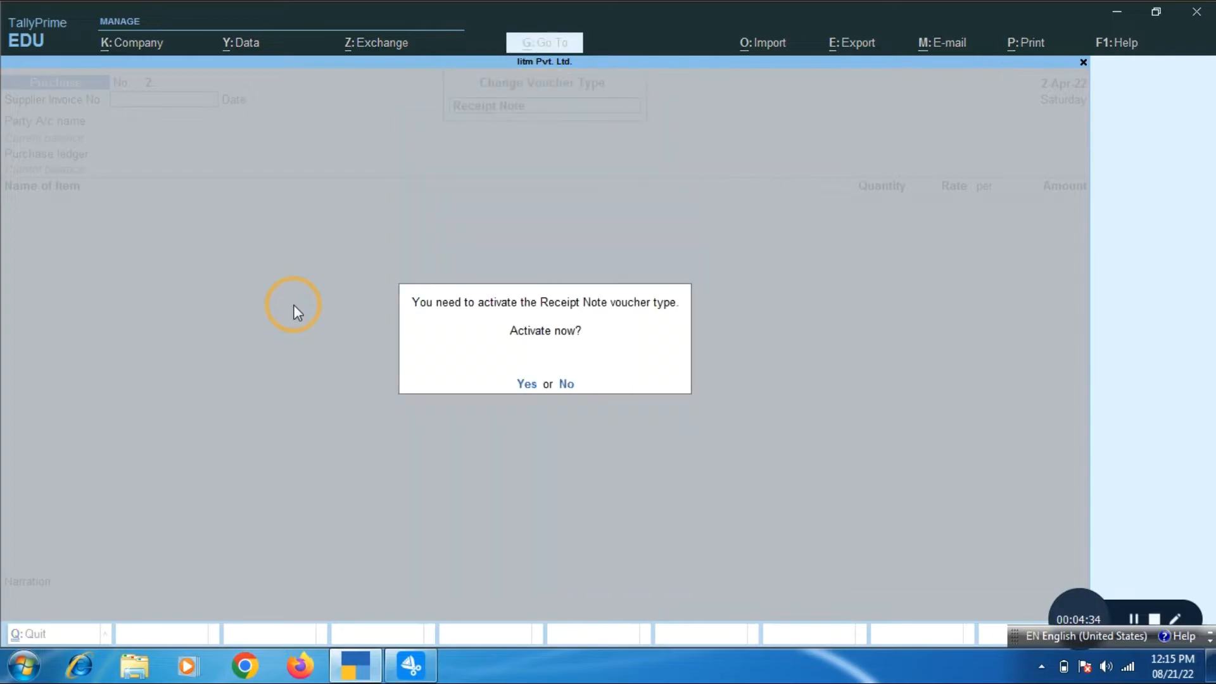
key(y)
key(Escape)
key(y)
Step: Open the Statements of Inventory among the additional reports
key(Down)
key(Down)
key(Down)
key(Down)
key(Down)
key(Down)
key(Down)
key(Return)
key(Down)
key(Down)
key(Down)
key(Down)
key(Down)
key(Down)
key(Down)
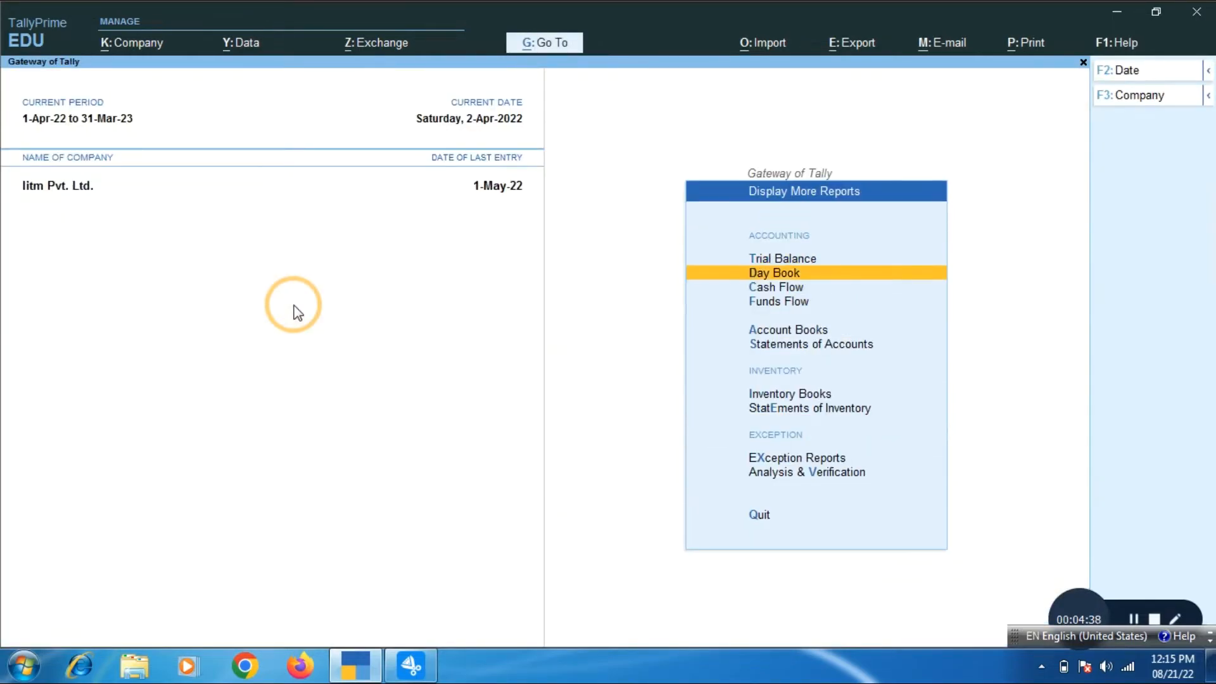
key(Return)
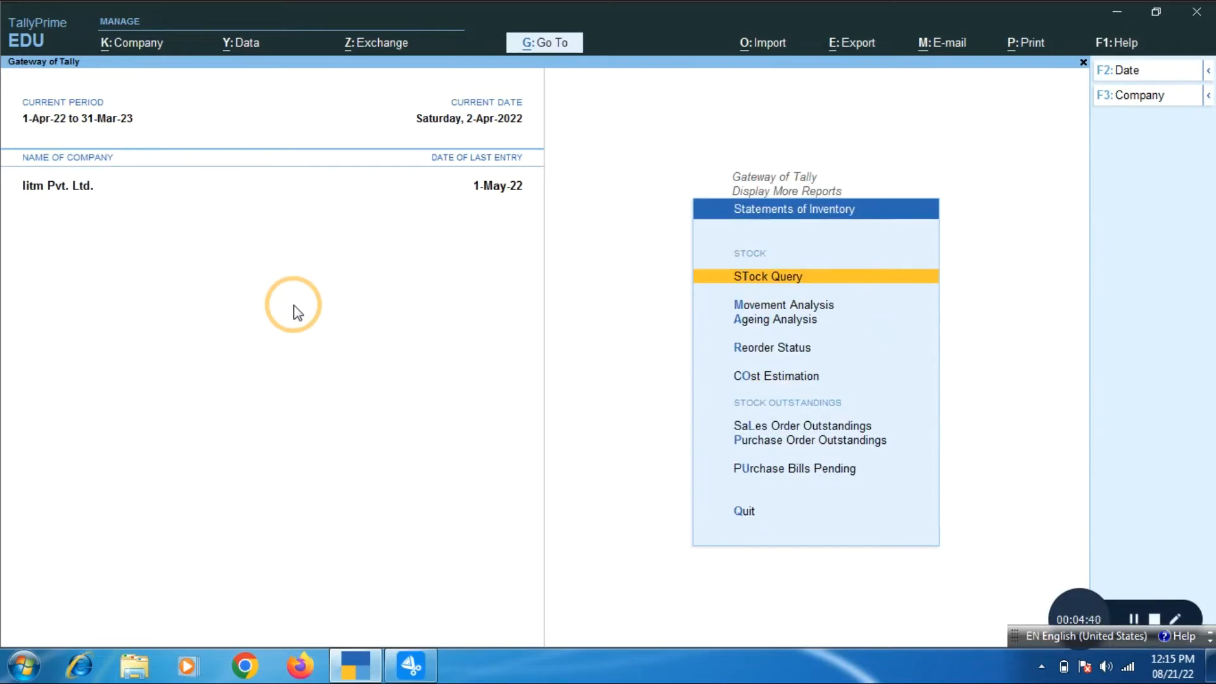
Step: Review the Purchase Bills Pending report for goods received without bills, and return to the Gateway of Tally
key(Down)
key(Down)
key(Down)
key(Down)
key(Down)
key(Down)
key(Down)
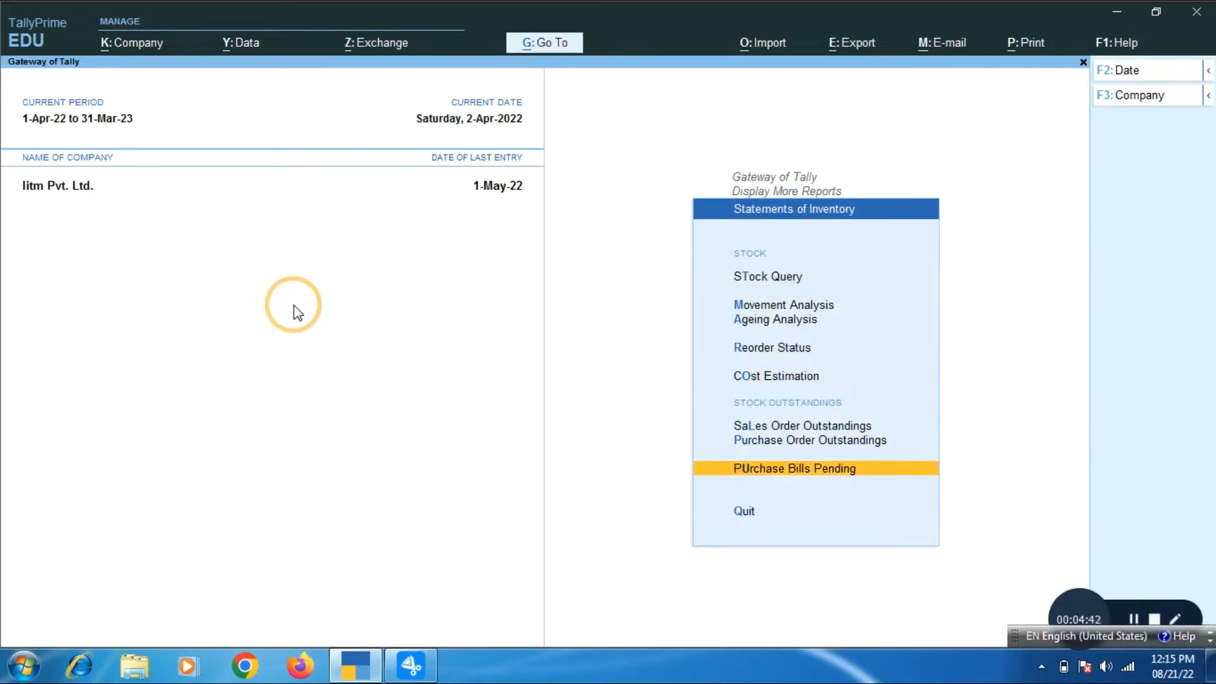
key(Return)
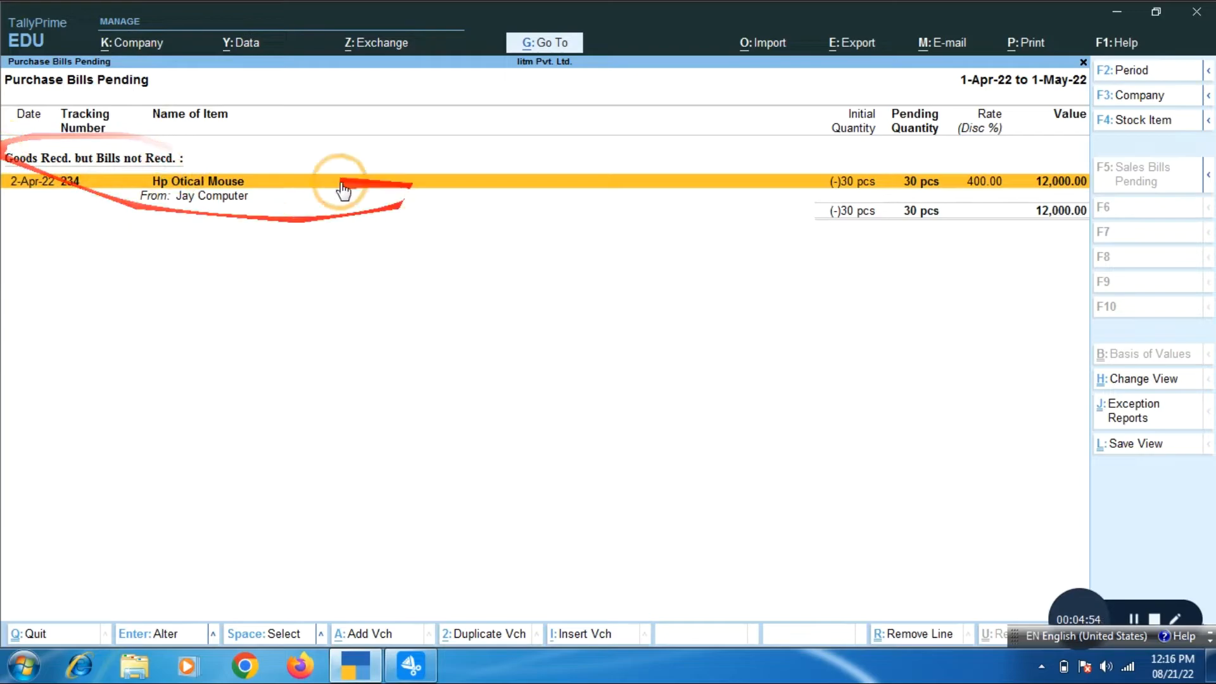
key(Escape)
key(Escape)
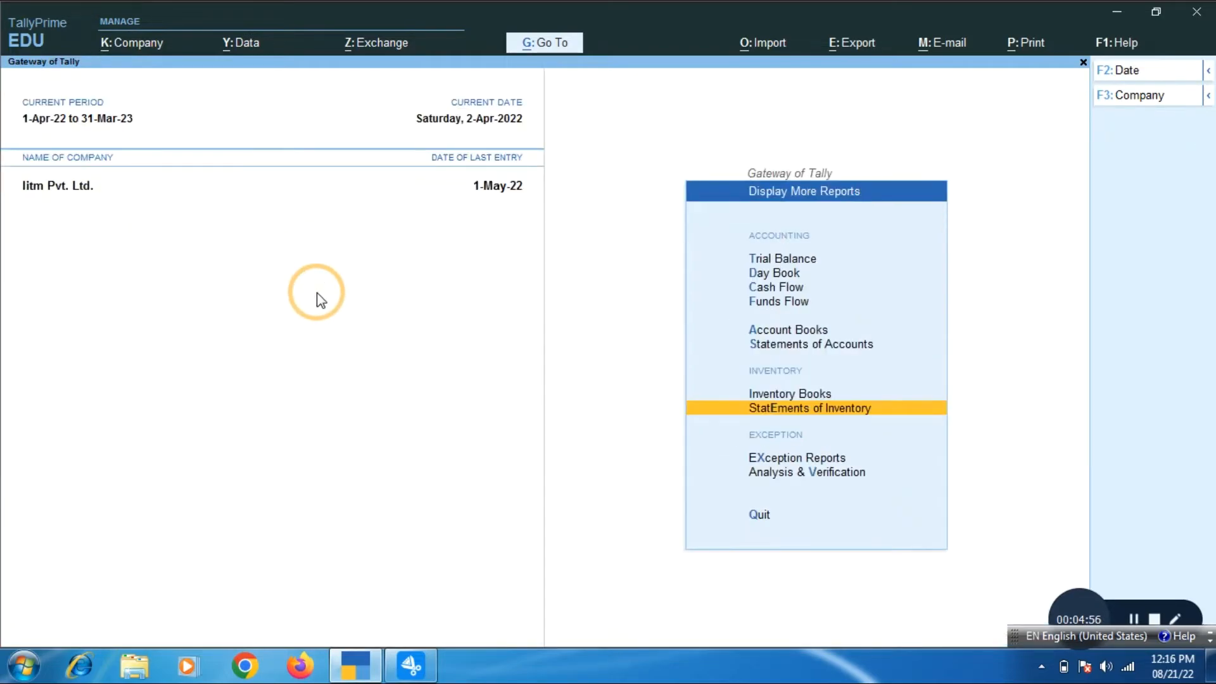
key(Escape)
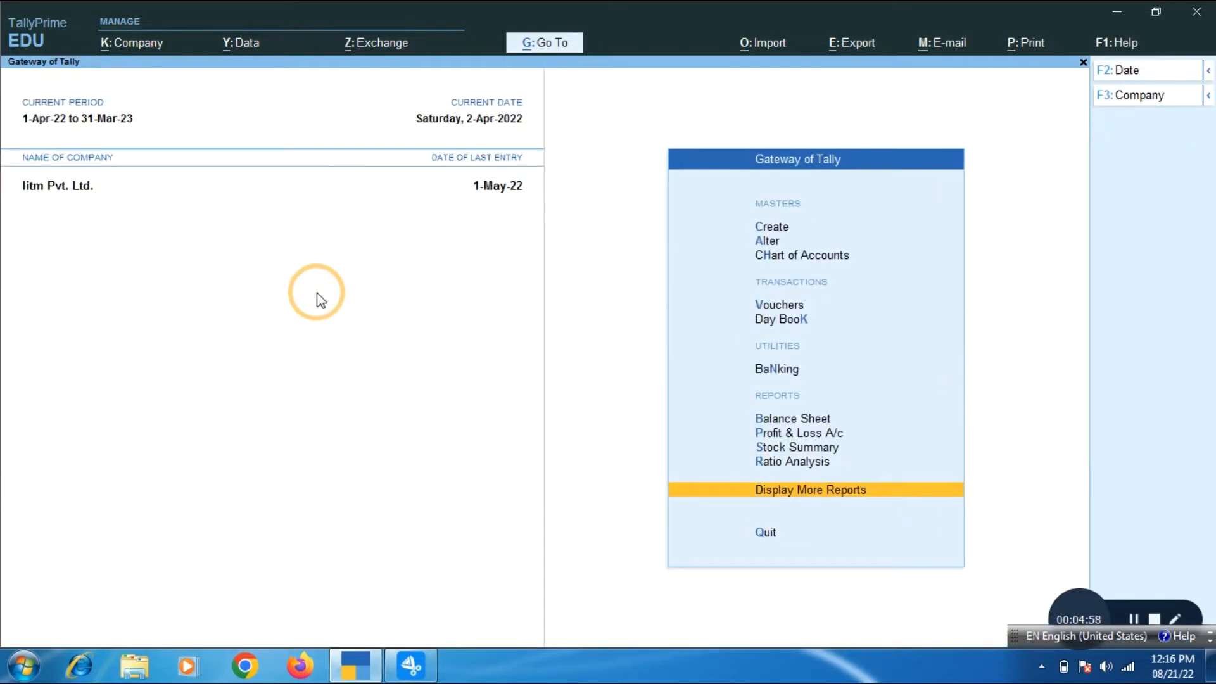
Step: Open voucher entry and show the Debit Note and Rejections Out voucher options grouped with Payment
key(Up)
key(Up)
key(Up)
key(Up)
key(Up)
key(Up)
key(Up)
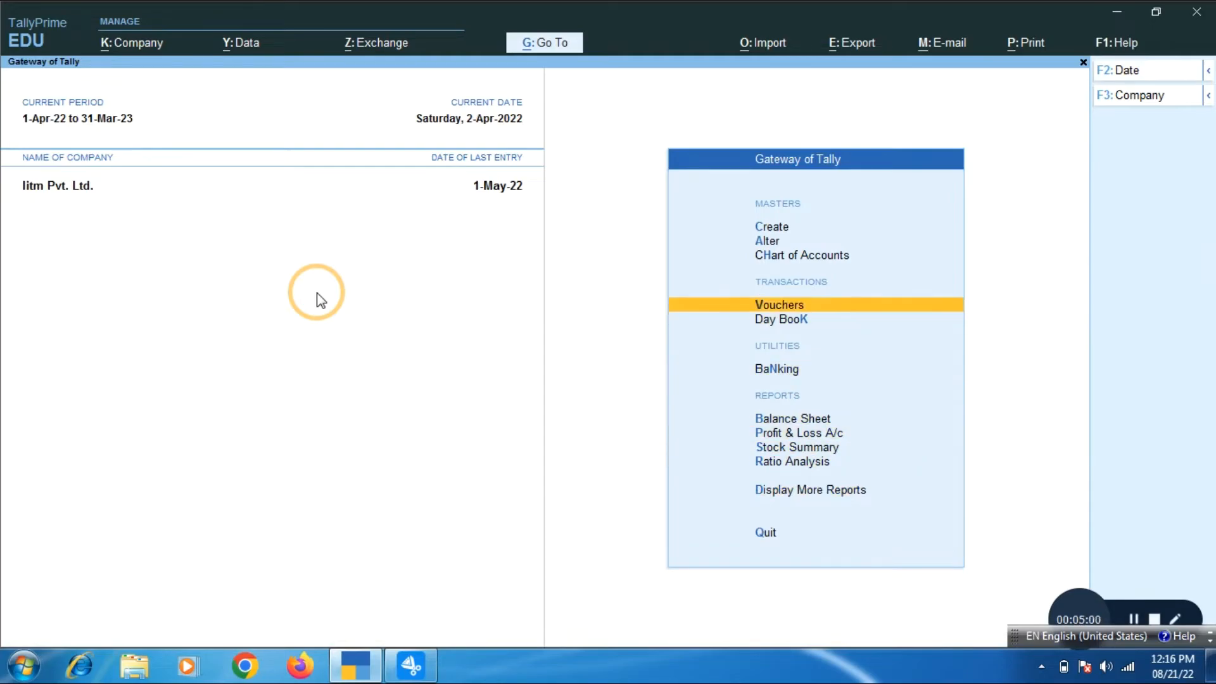
key(Return)
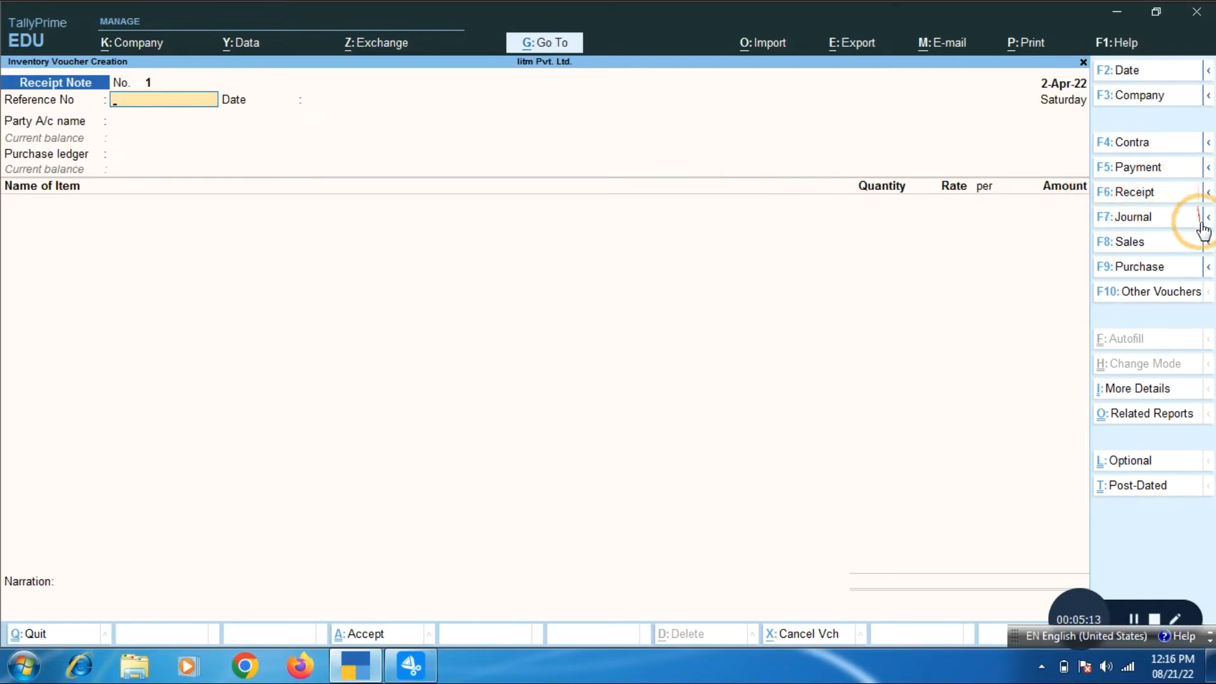
click(1209, 171)
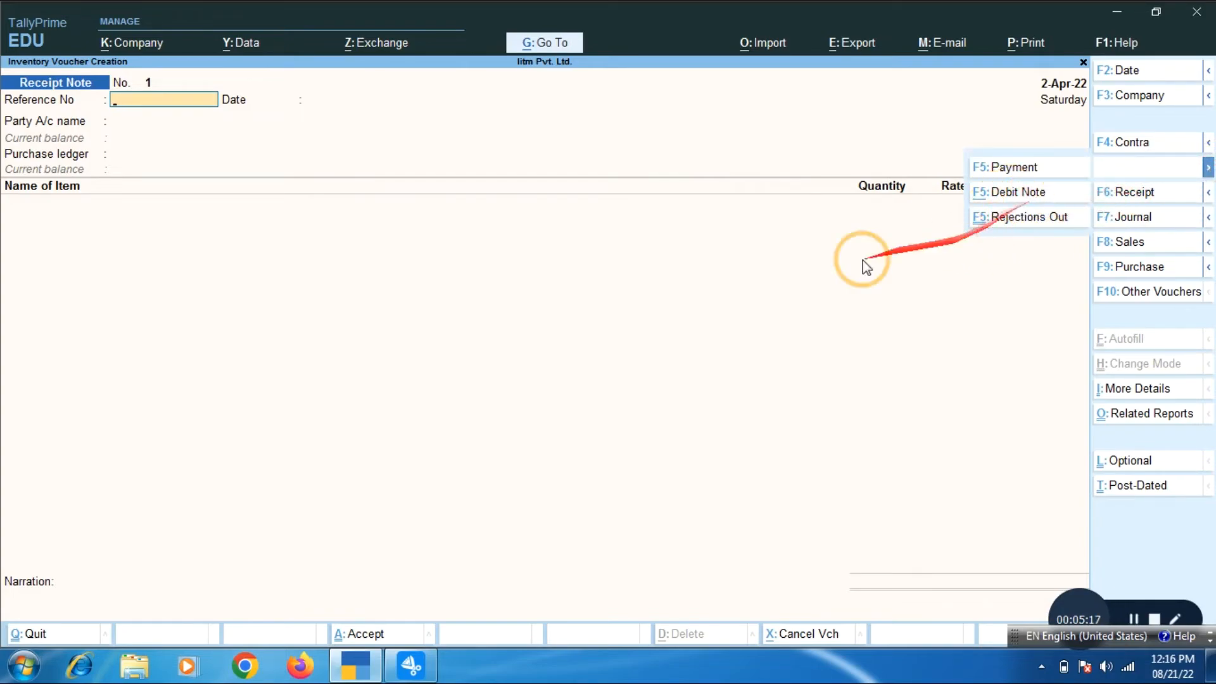
Step: Start a Debit Note voucher dated 2-Apr-22 and switch it to Item Invoice mode
key(alt)
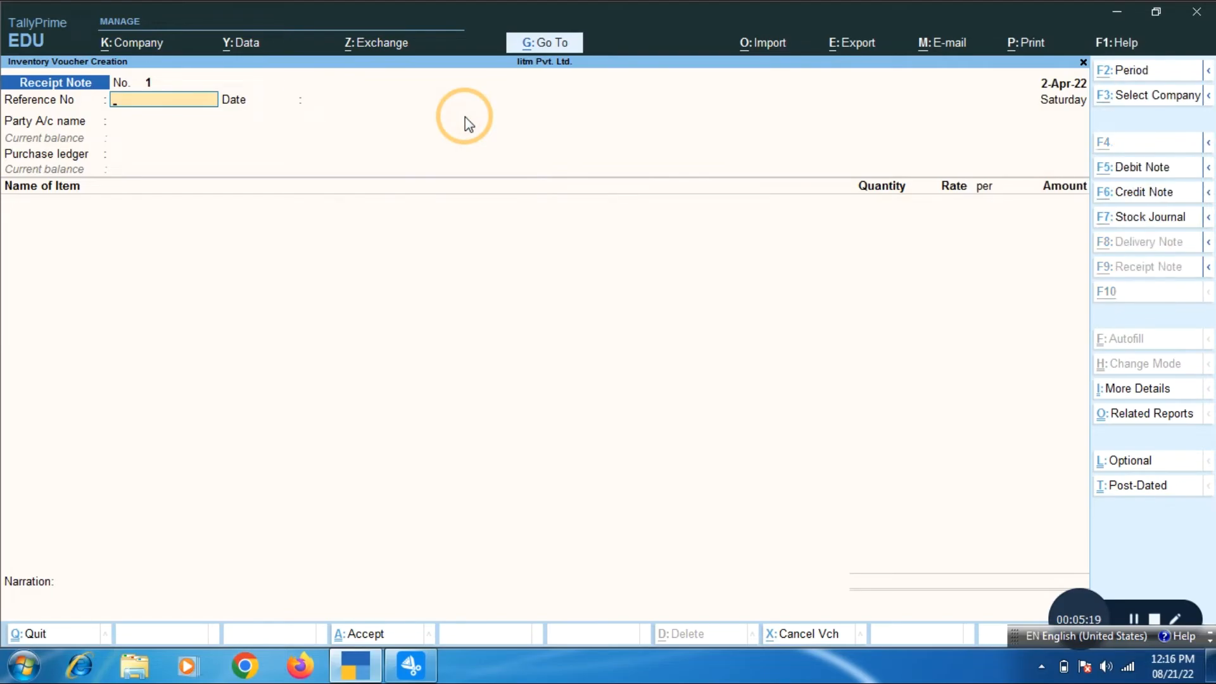
key(alt+F5)
key(F2)
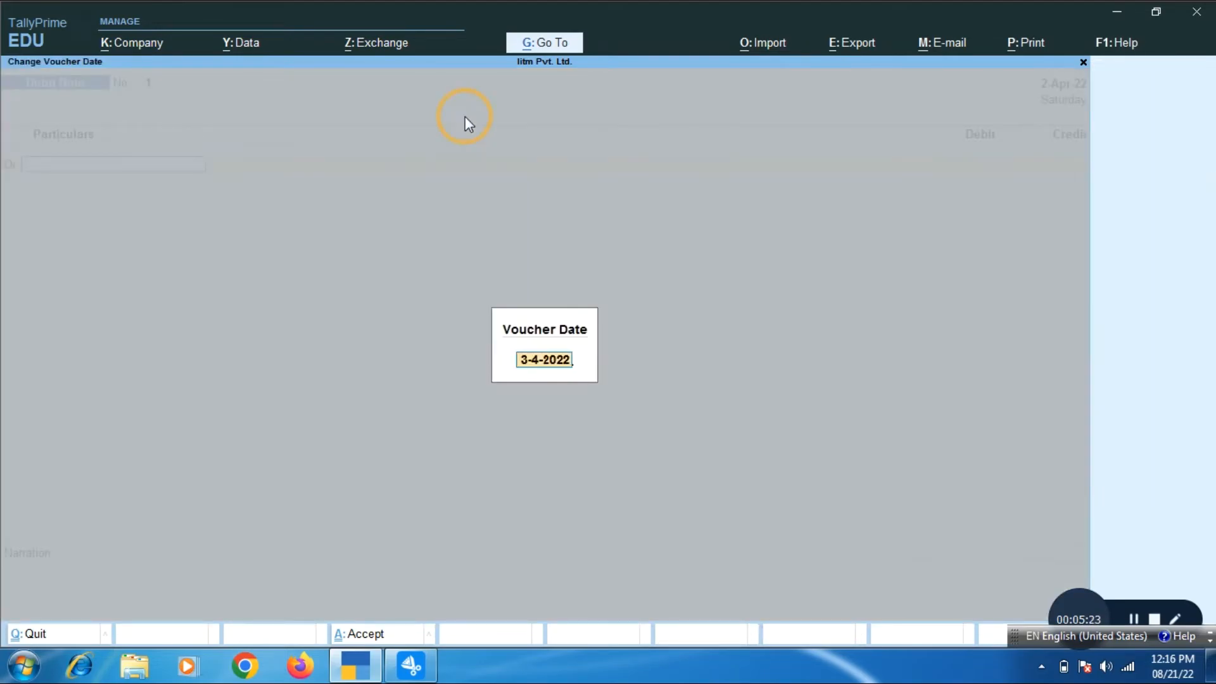
key(Return)
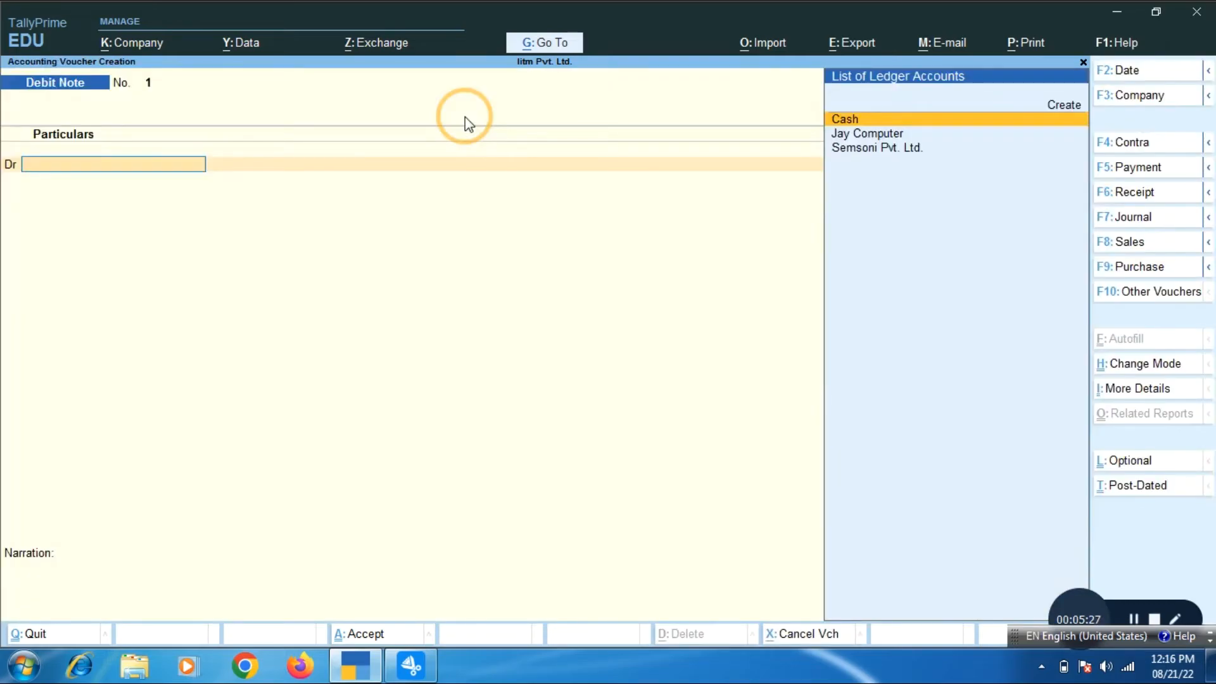
key(ctrl+h)
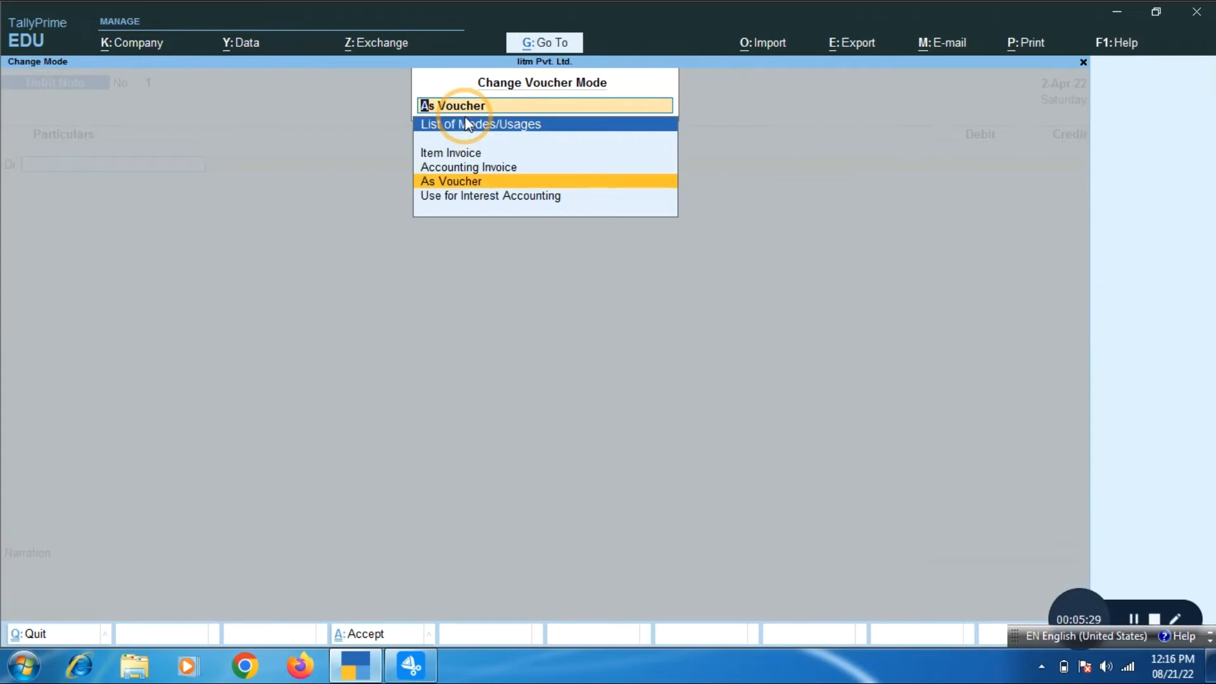
key(Up)
key(Up)
key(Return)
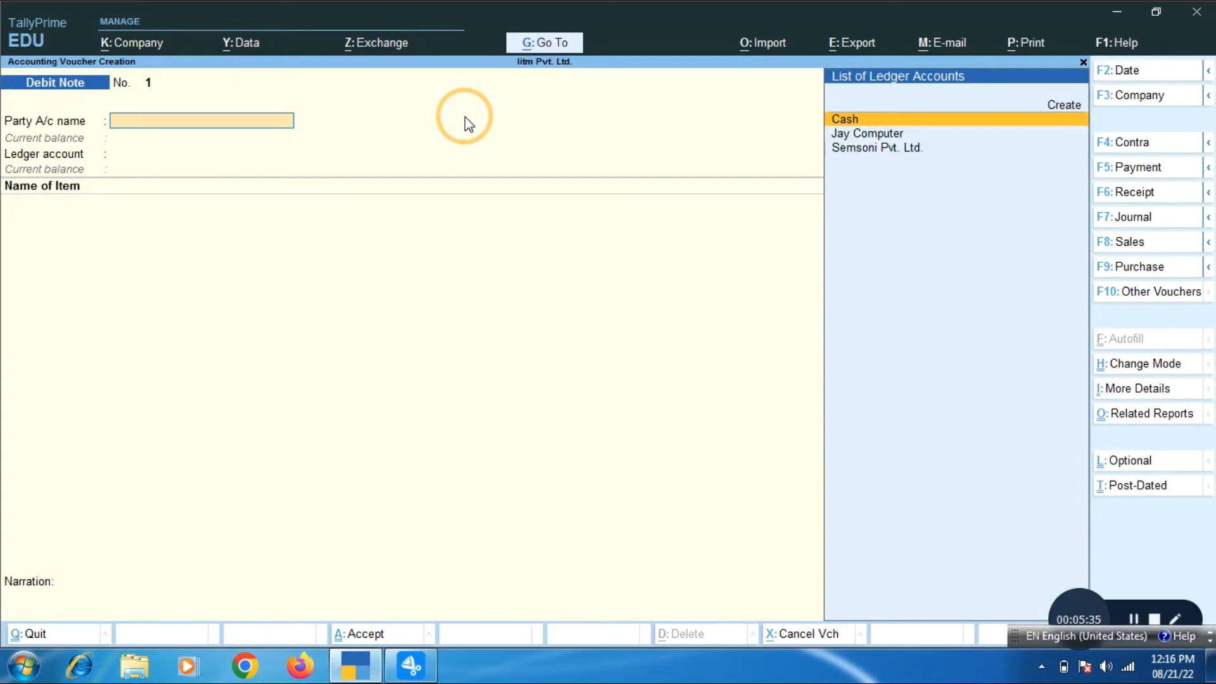
Step: Set the debit note's party to Jay Computer with tracking number 234, and accept the dispatch and party details
key(Down)
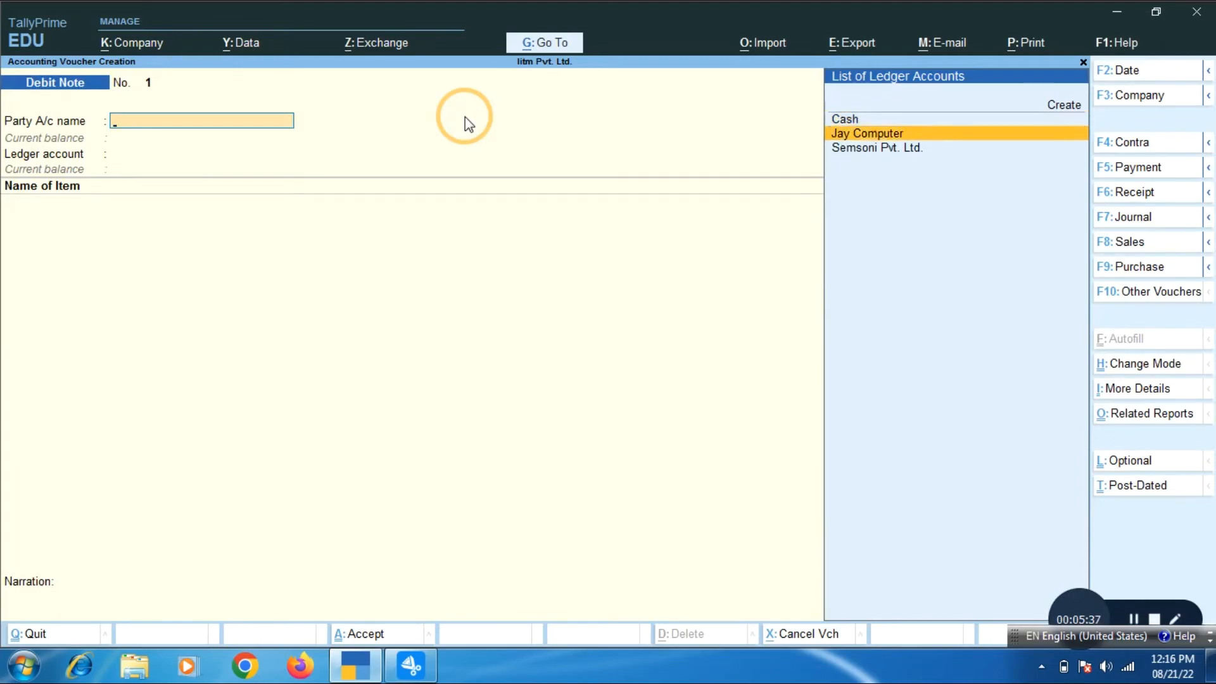
key(Return)
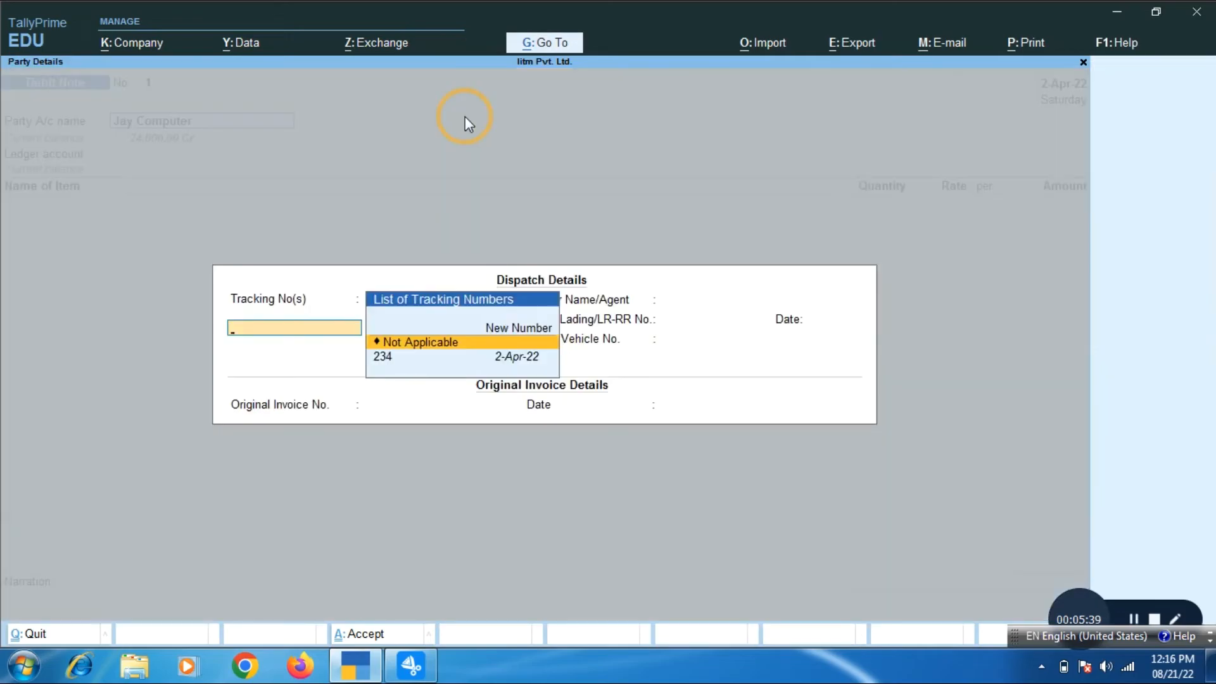
key(Down)
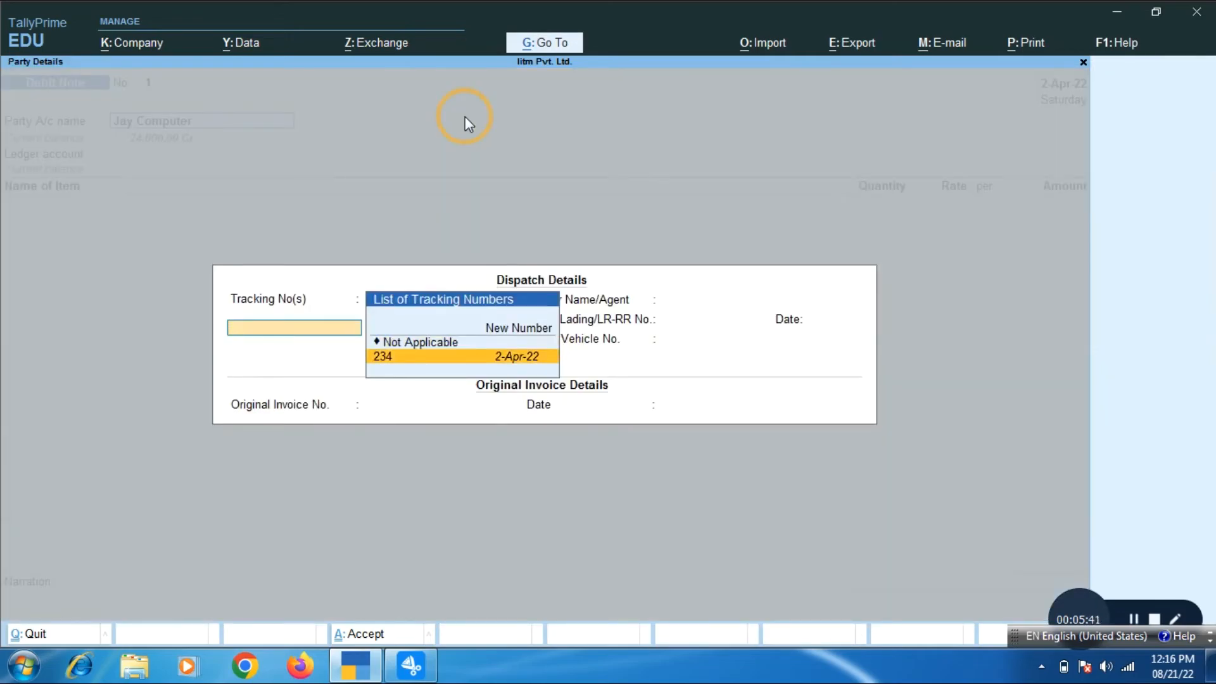
key(Return)
key(Return)
key(Return)
key(Return)
key(Return)
key(Return)
key(Return)
key(Return)
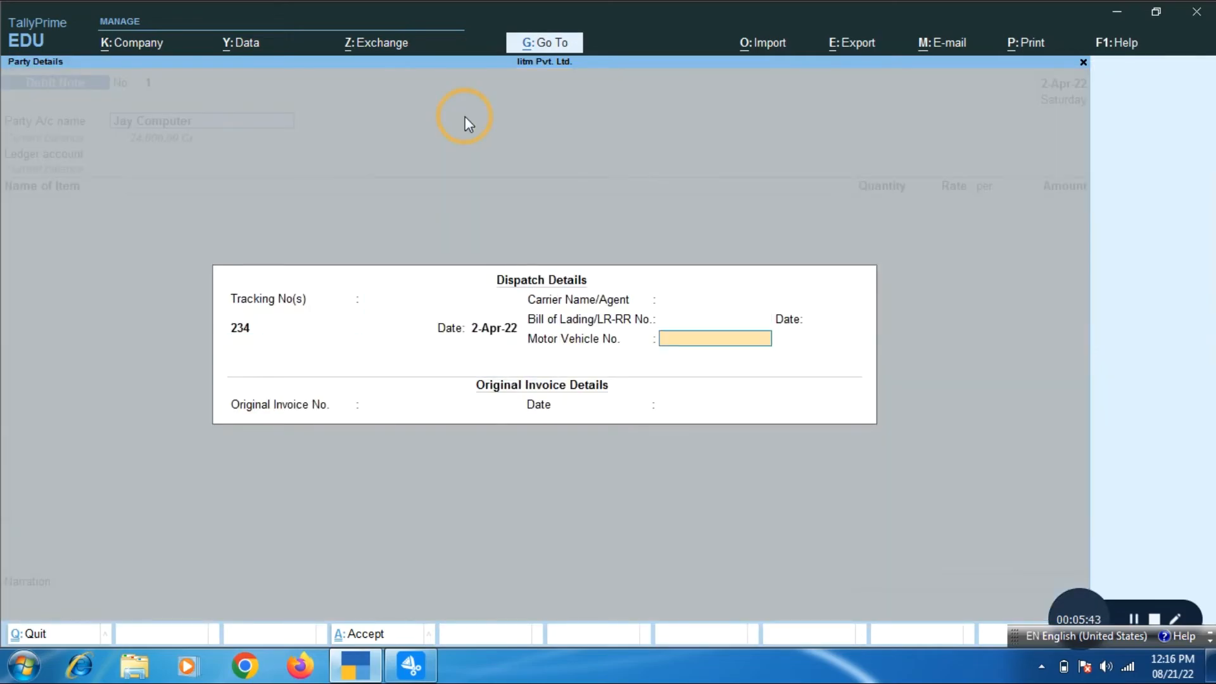
key(Return)
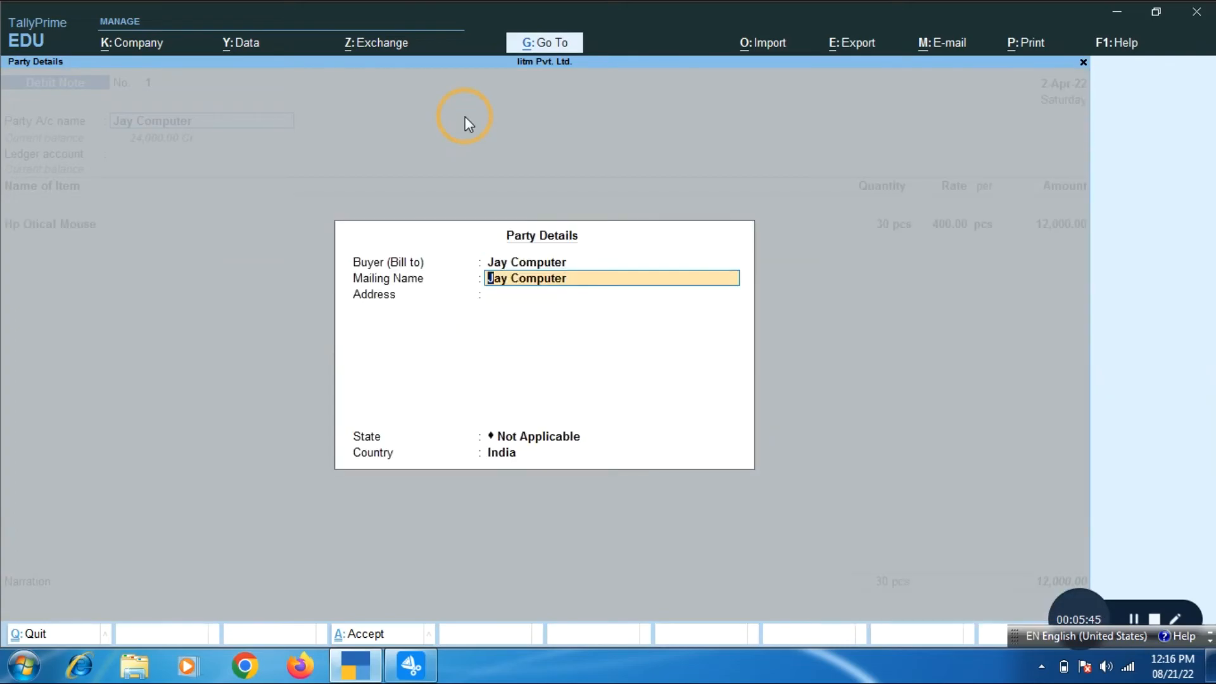
key(Return)
key(Return)
key(Return)
key(Return)
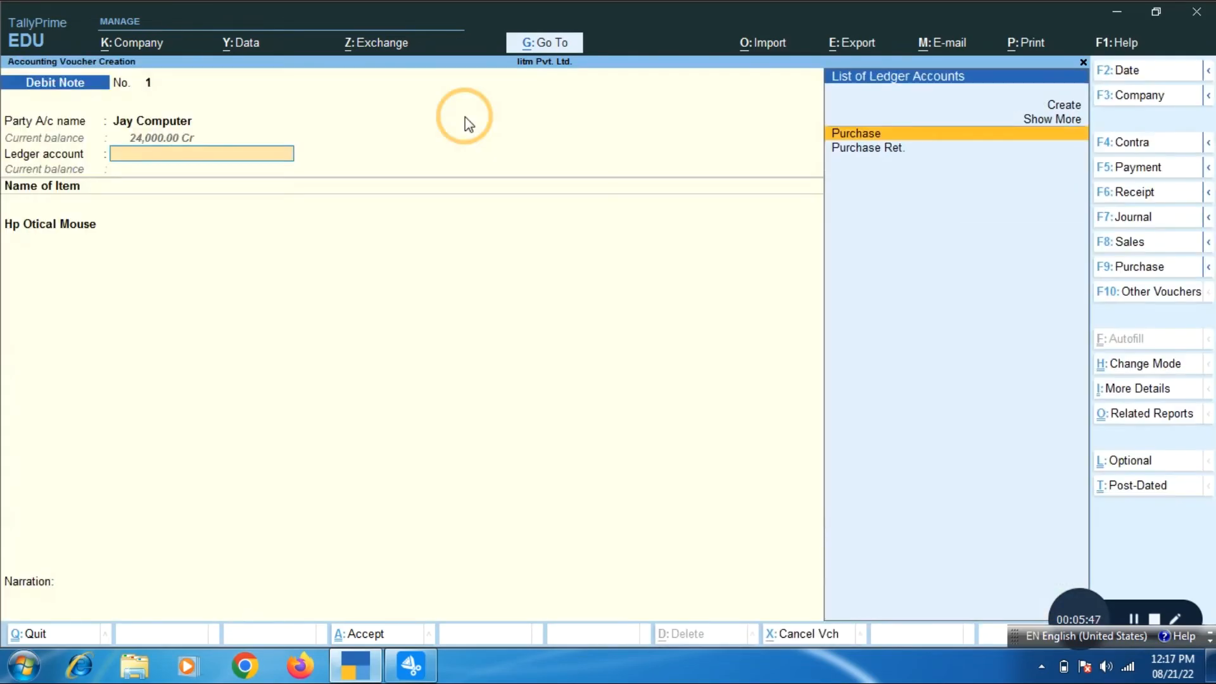
Step: Set the debit note's ledger account to Purchase Ret. and open the Hp Otical Mouse allocation
key(Down)
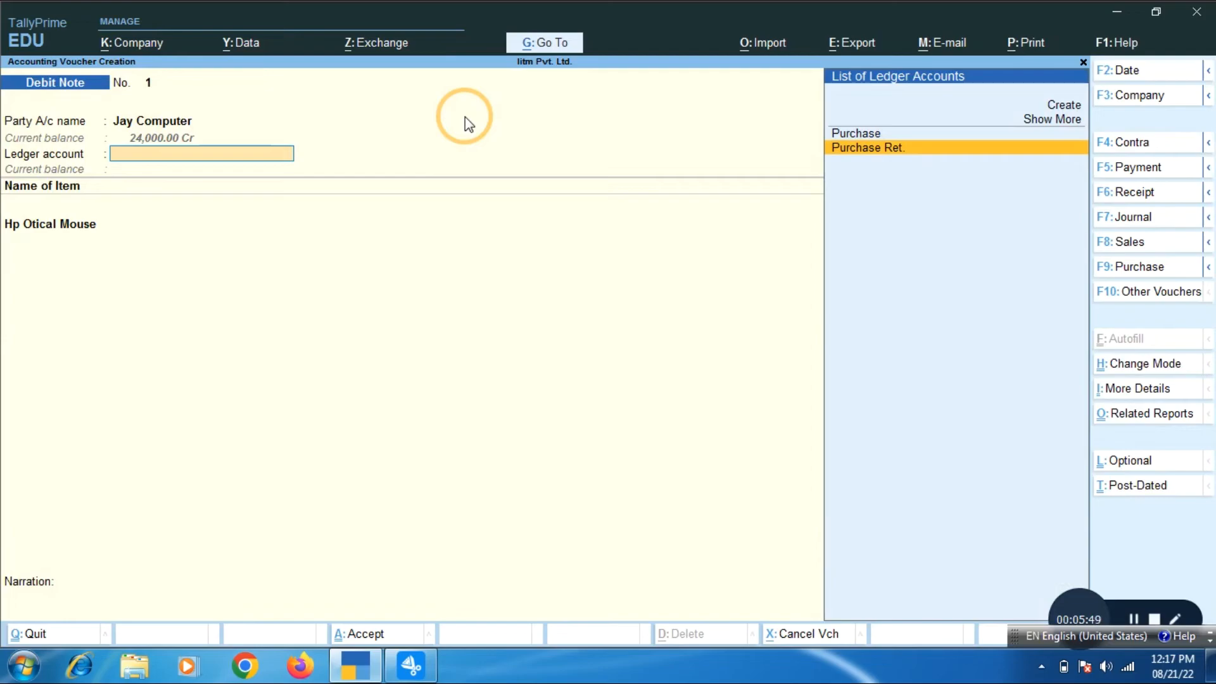
key(Return)
key(Return)
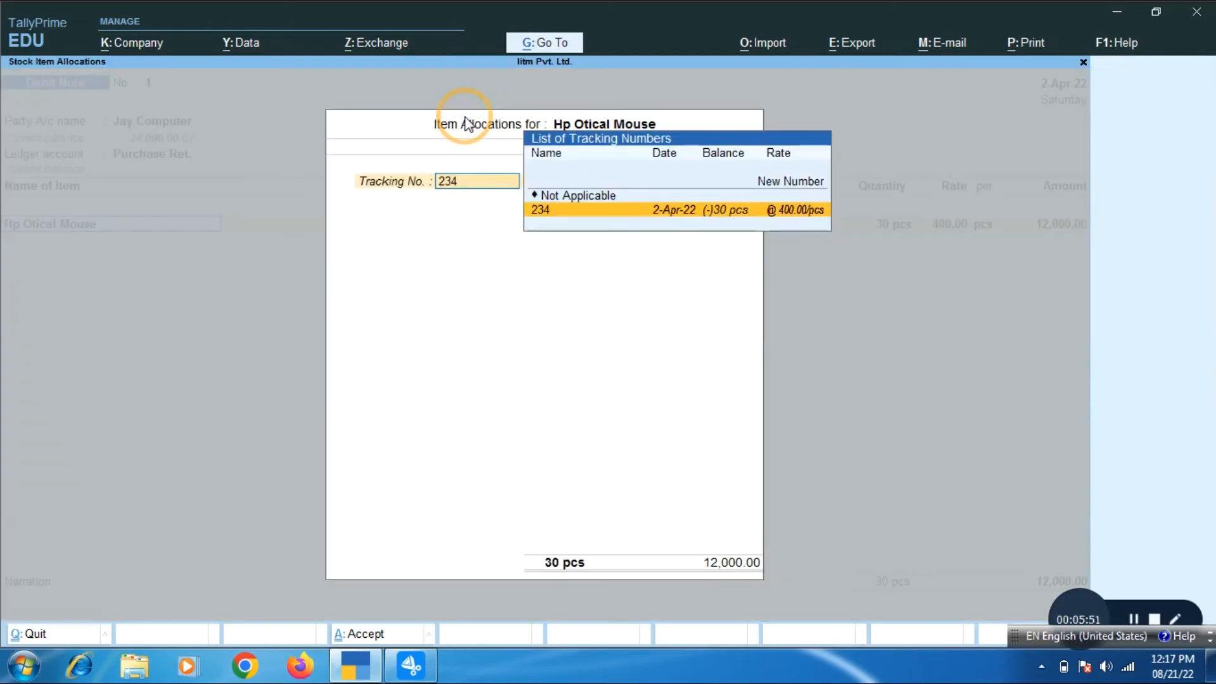
Step: Accept the Hp Otical Mouse allocation of 30 pcs at 400.00 against tracking number 234, and save the debit note
key(Return)
key(Return)
key(Return)
key(Return)
key(Return)
key(Return)
key(Return)
key(Return)
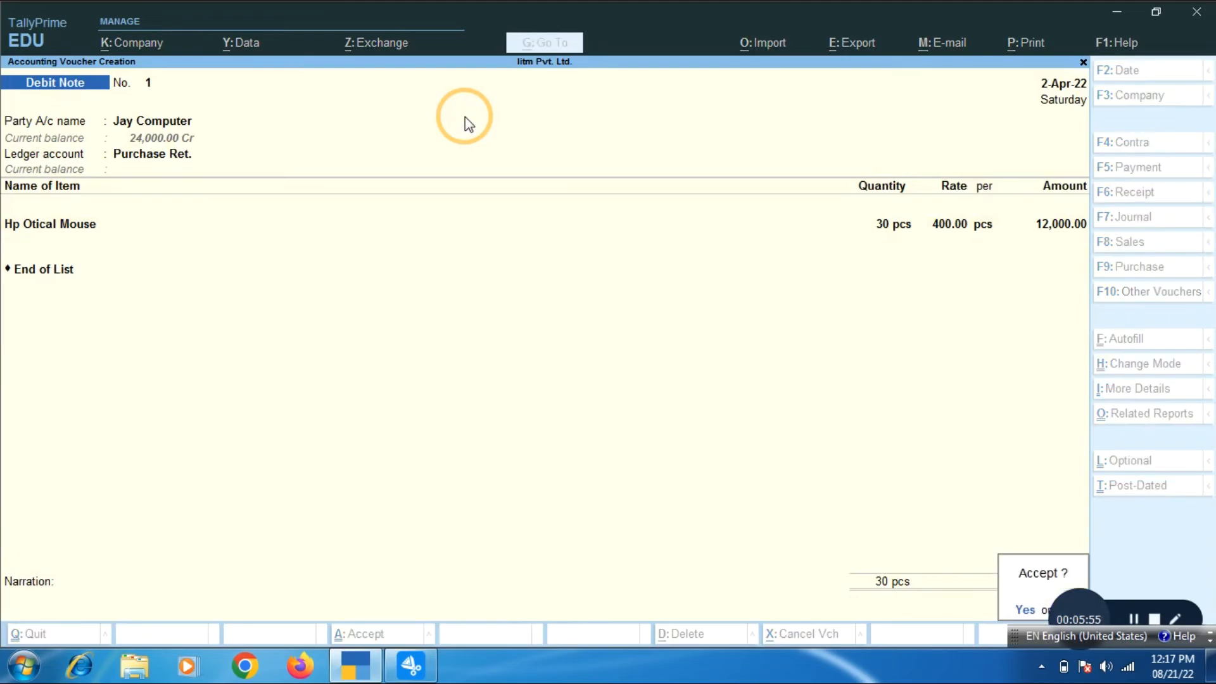
key(Return)
key(Escape)
key(Return)
Step: Open the Statements of Inventory from the additional reports
key(Down)
key(Down)
key(Down)
key(Down)
key(Down)
key(Down)
key(Down)
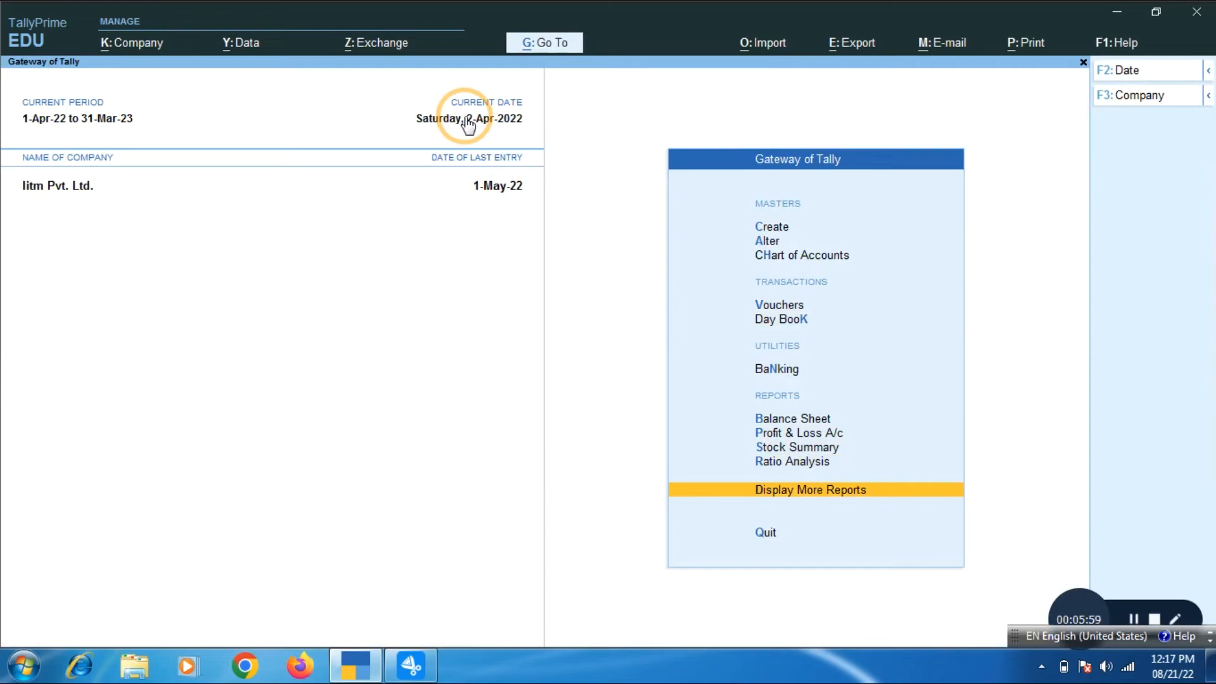
key(Return)
key(Down)
key(Down)
key(Down)
key(Down)
key(Down)
key(Down)
key(Down)
key(Return)
Step: Check the Purchase Bills Pending report for entries still pending, and return to the Gateway of Tally
key(Down)
key(Down)
key(Down)
key(Down)
key(Down)
key(Down)
key(Down)
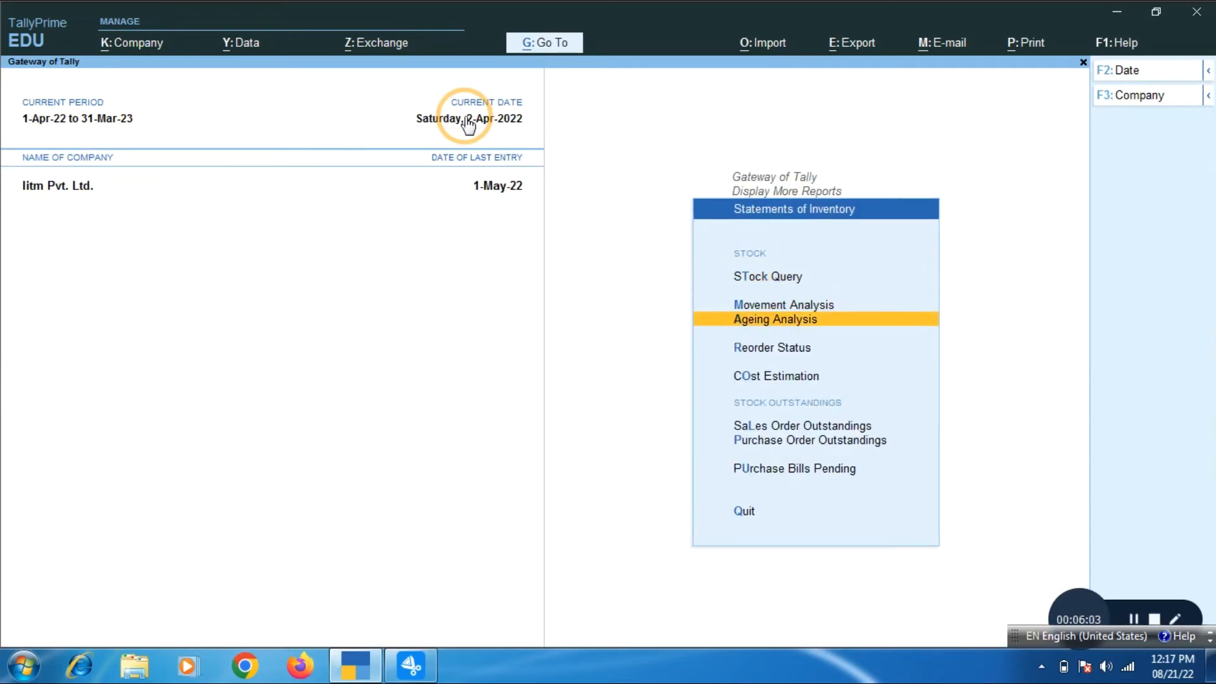
key(Return)
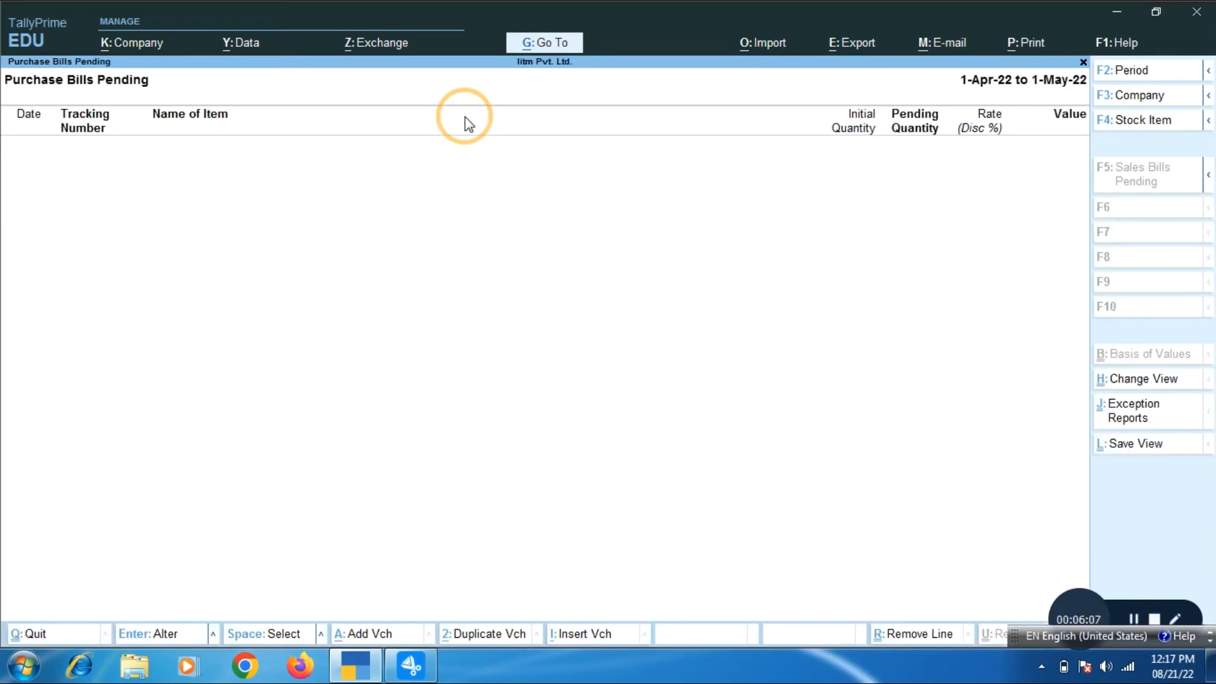
key(Escape)
key(Escape)
key(Escape)
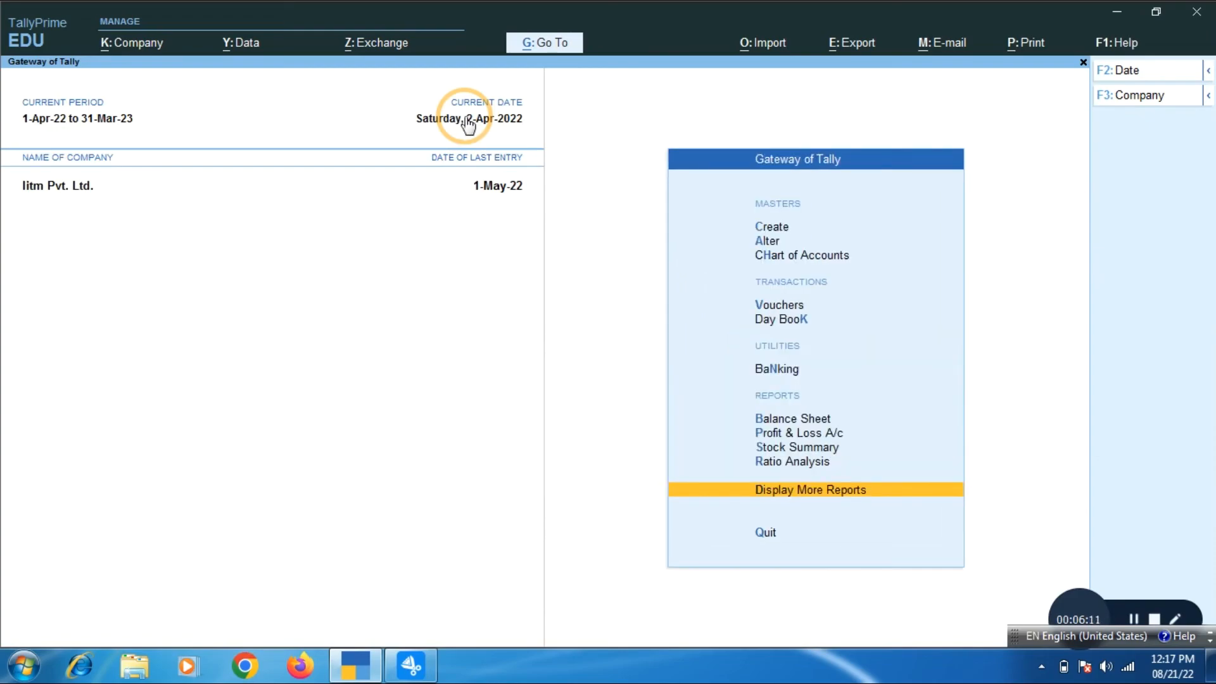
Step: Locate the Purchase Bills Pending option within Statements of Inventory without opening it, and return to the Gateway of Tally
key(Up)
key(Up)
key(Up)
key(Up)
key(Up)
key(Up)
key(Down)
key(Down)
key(Down)
key(Down)
key(Down)
key(Down)
key(Return)
key(Down)
key(Down)
key(Down)
key(Down)
key(Down)
key(Down)
key(Down)
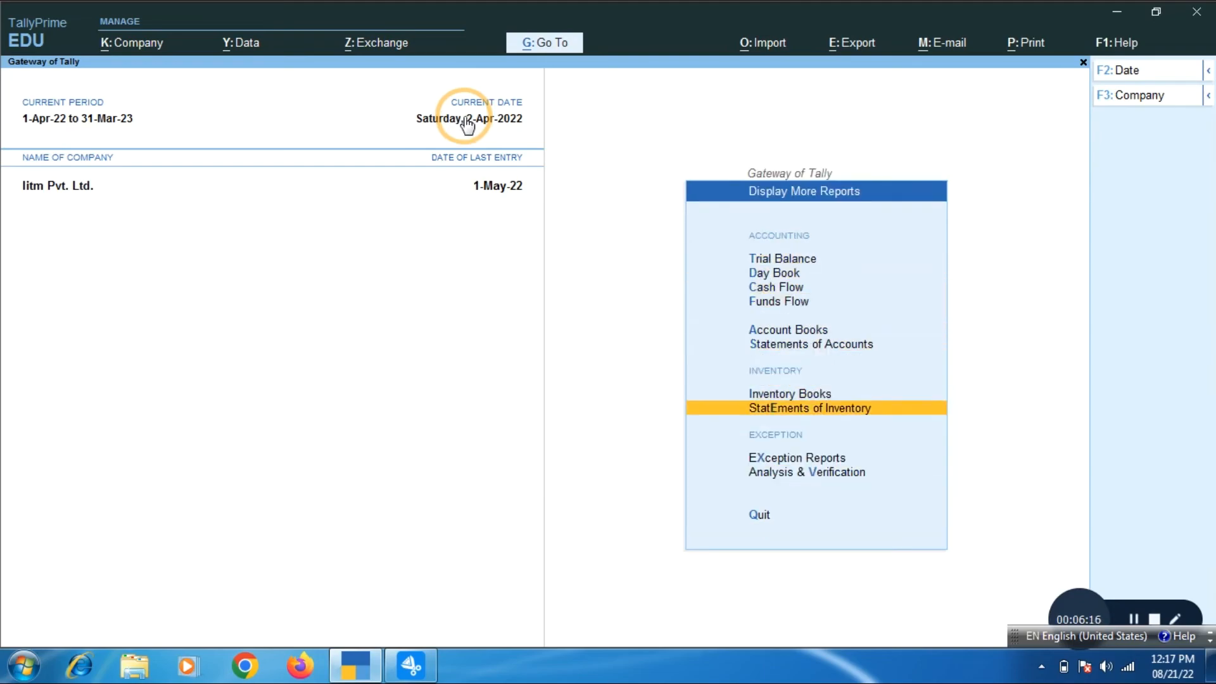
key(Return)
key(Down)
key(Down)
key(Down)
key(Down)
key(Down)
key(Down)
key(Down)
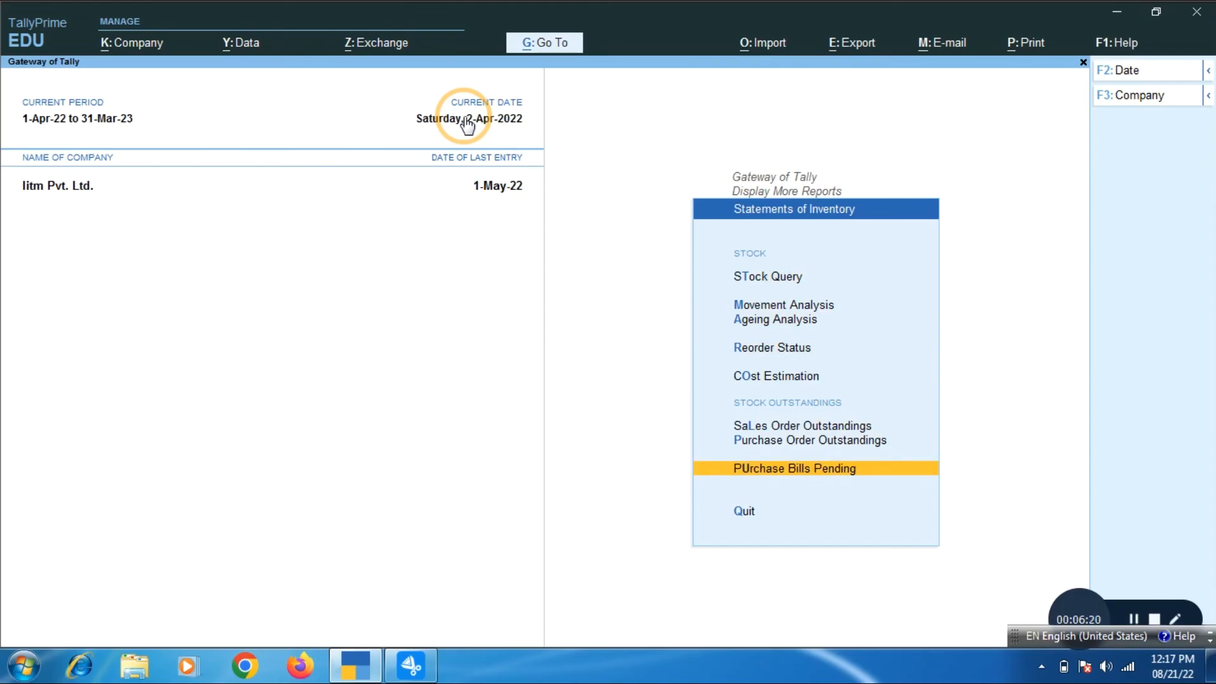
key(Escape)
key(Escape)
key(Escape)
key(n)
Step: Open voucher entry and look through the list of available voucher types
key(Up)
key(Up)
key(Up)
key(Up)
key(Up)
key(Up)
key(Up)
key(Up)
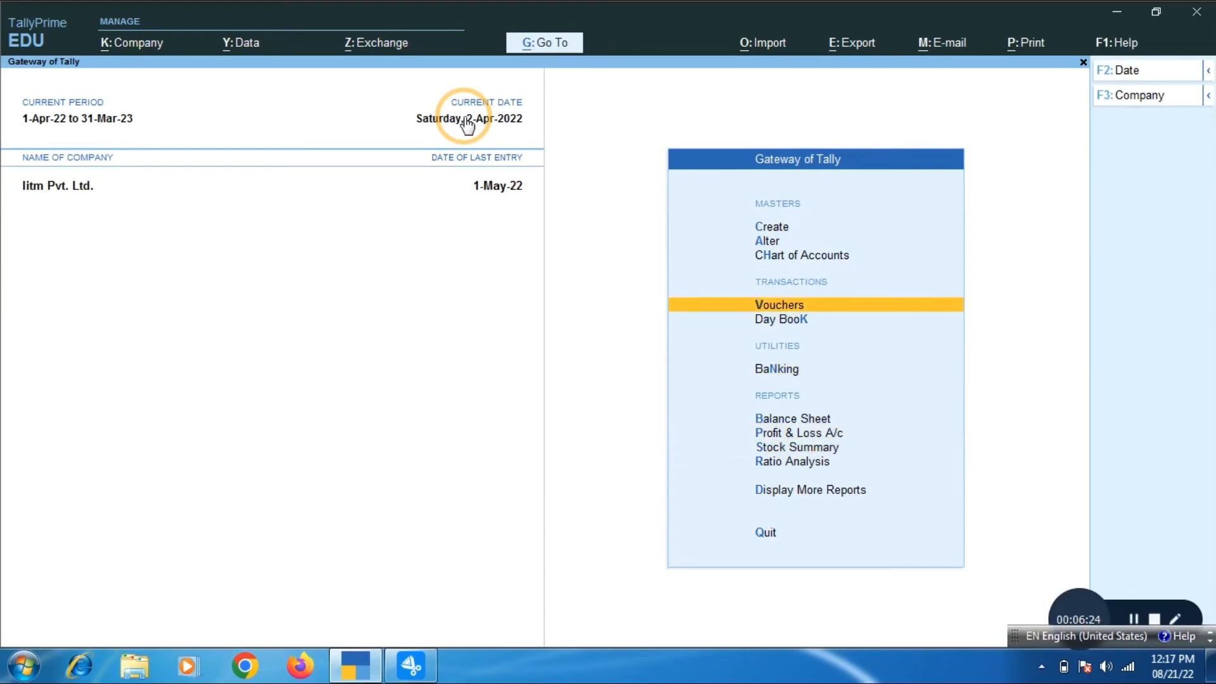
key(Return)
key(F10)
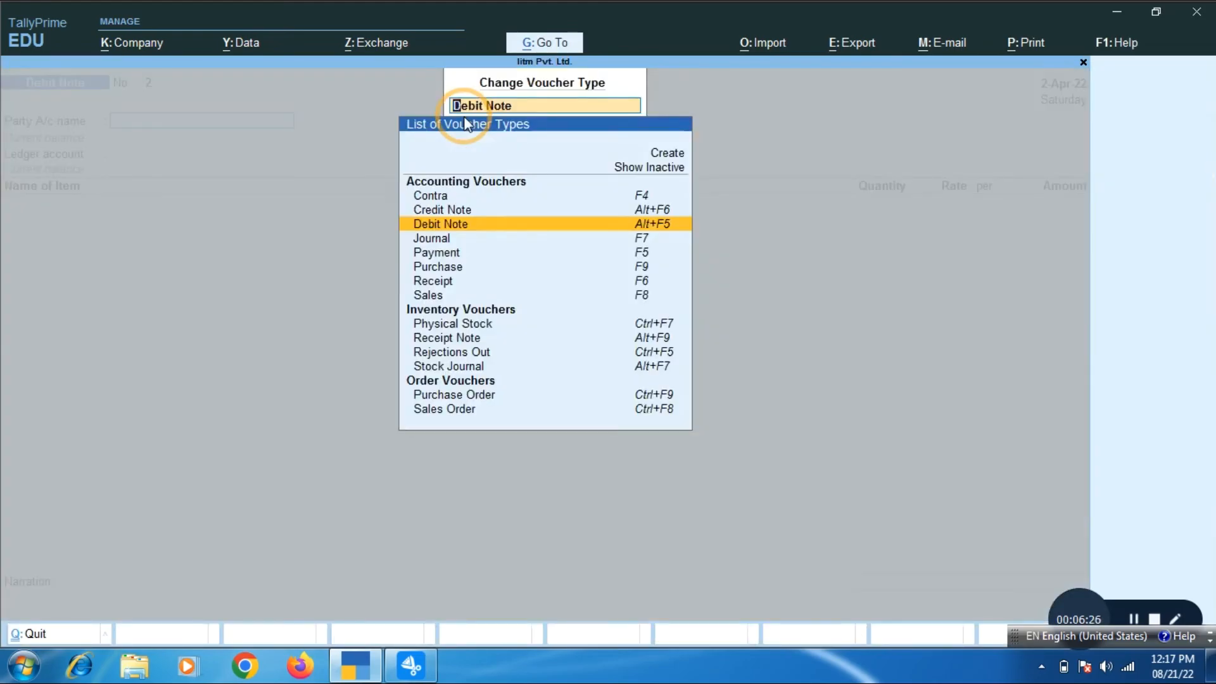
key(Down)
key(Down)
key(Down)
key(Down)
key(Down)
key(Down)
key(Down)
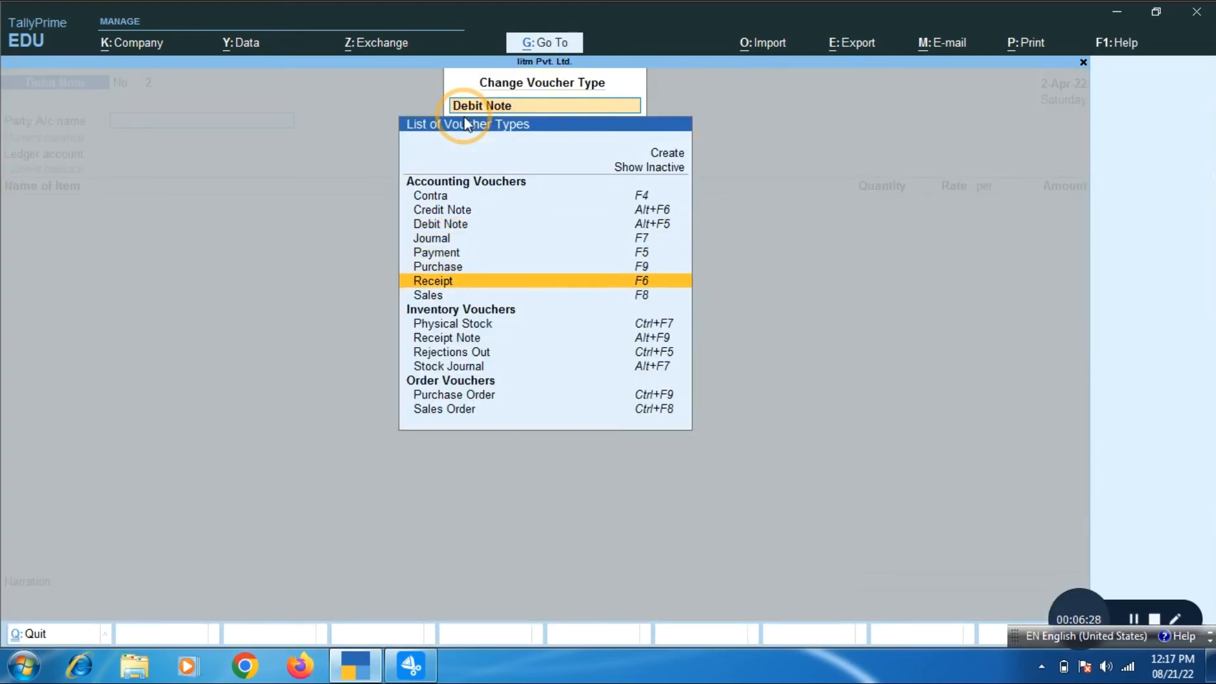